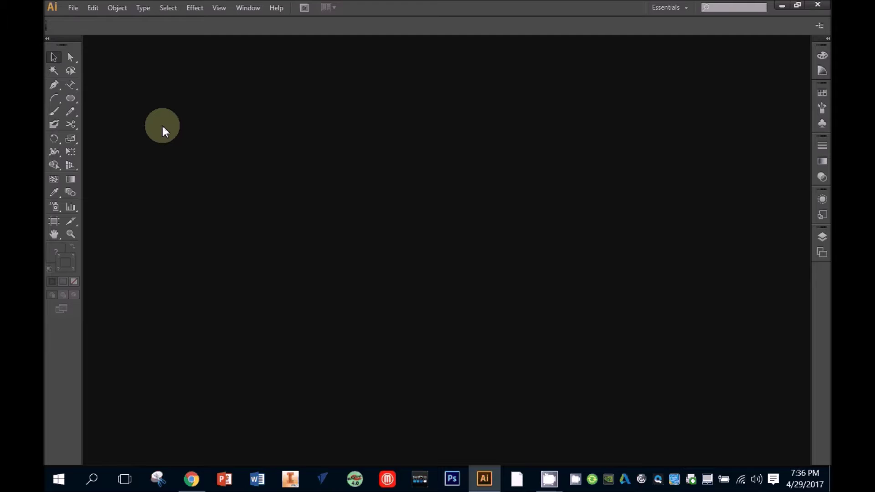
- Open the LaserTemplate Illustrator file from the Desktop
click(73, 8)
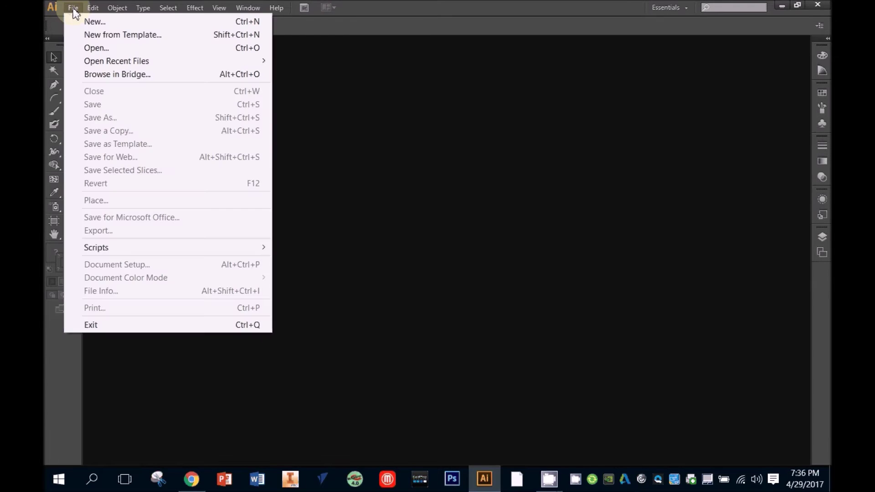
click(86, 48)
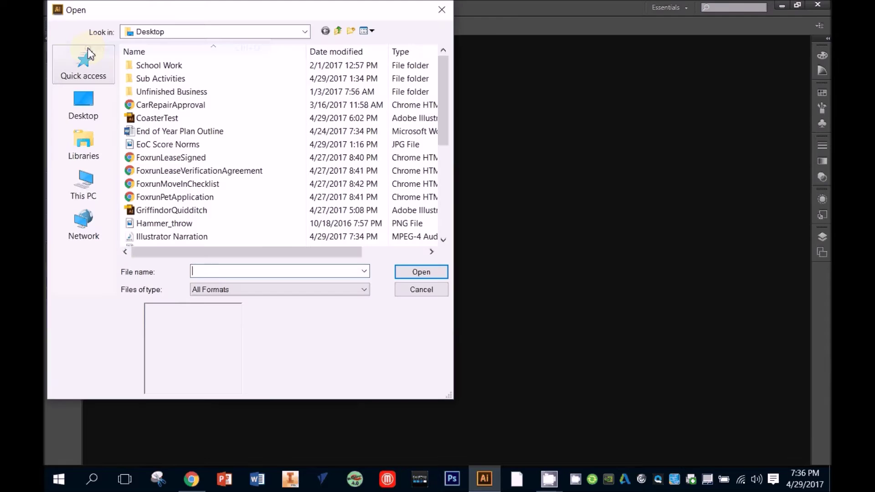
scroll(189, 159, down, 1)
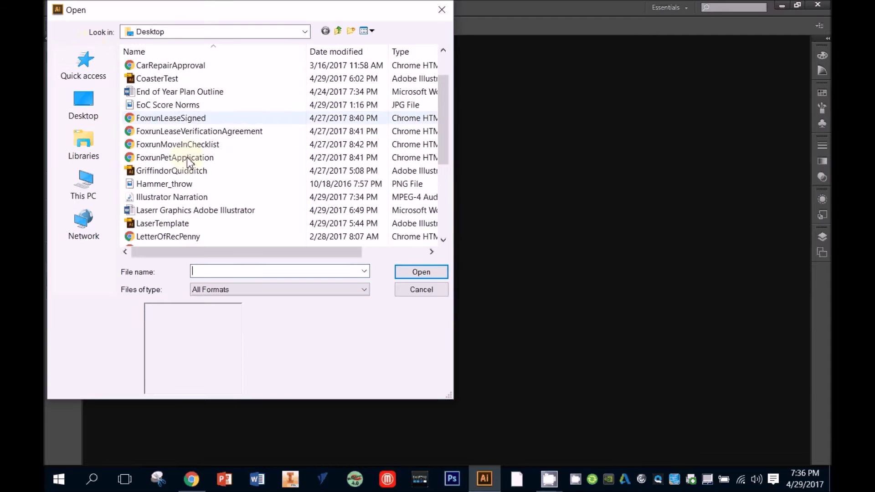
click(176, 223)
click(415, 274)
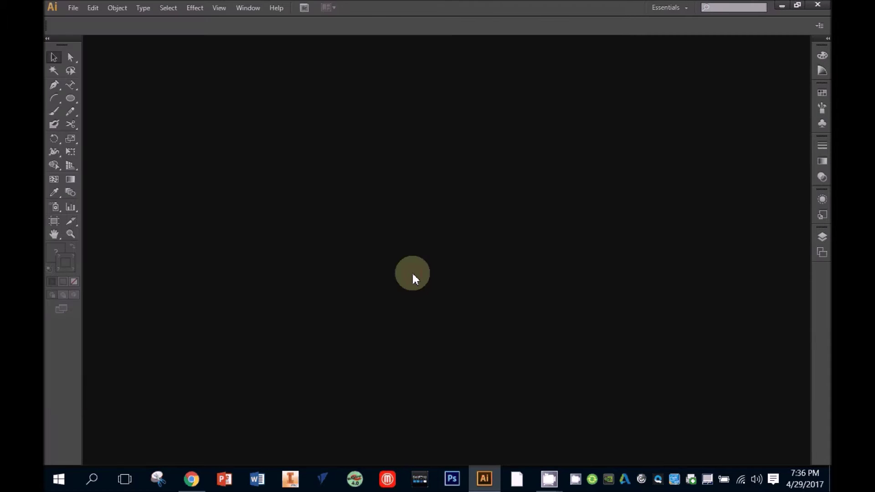
- Save the template as a new Adobe Illustrator file named Coaster on the Desktop, accepting the default save options
scroll(394, 265, down, 4)
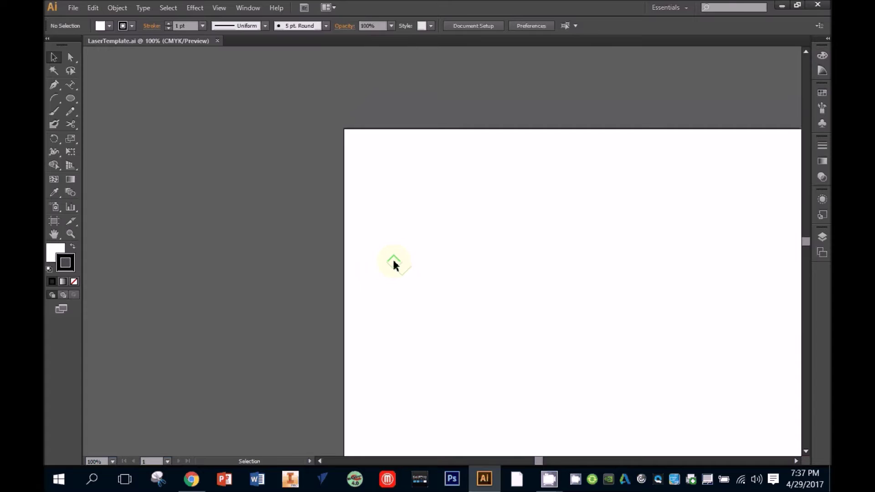
click(73, 8)
click(118, 116)
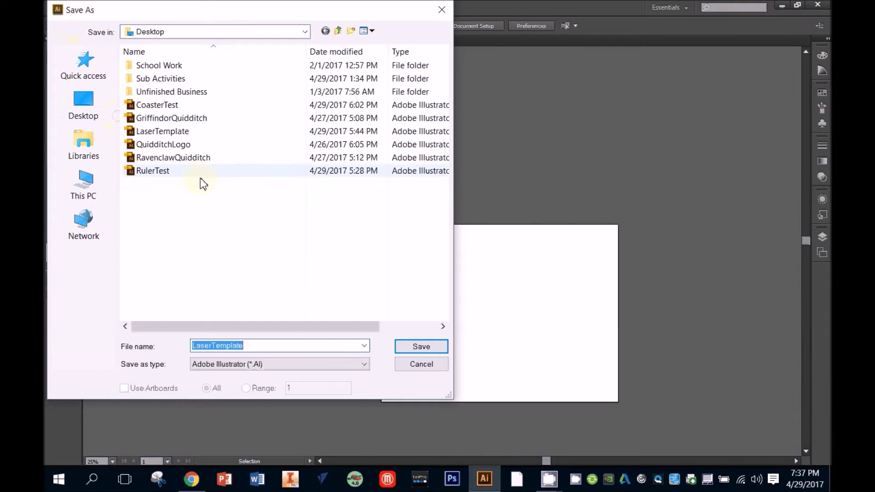
text(Coaster)
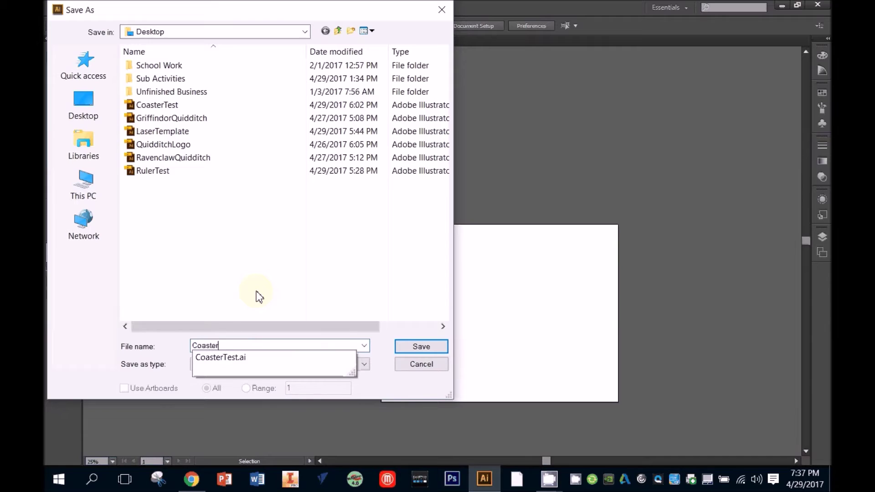
click(419, 347)
click(418, 348)
click(608, 445)
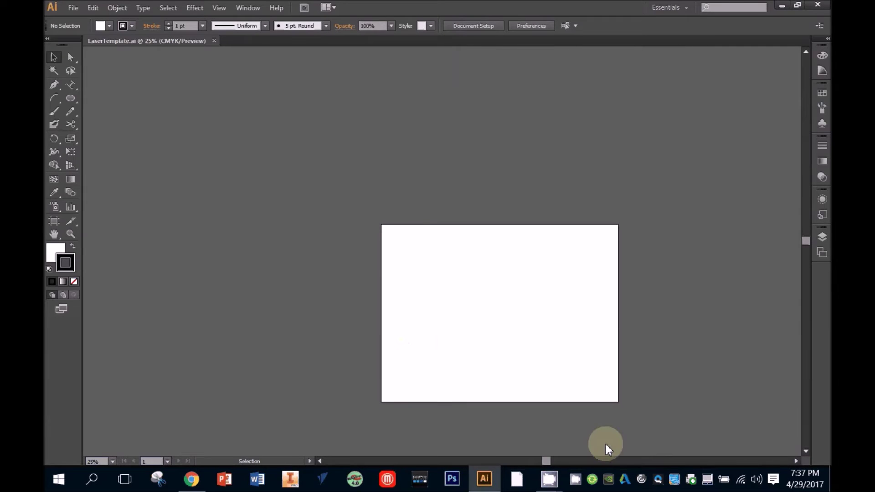
- Place the Hammer_throw PNG image from the Desktop onto the artboard
scroll(602, 433, up, 2)
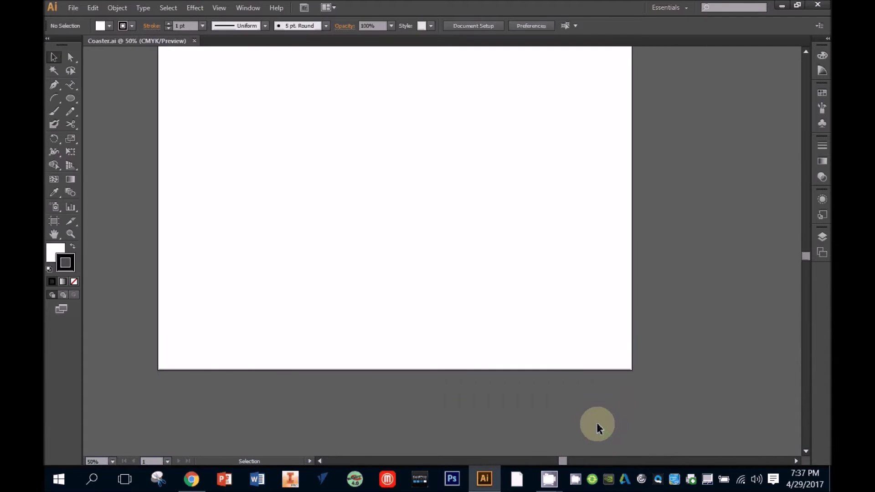
scroll(506, 353, down, 1)
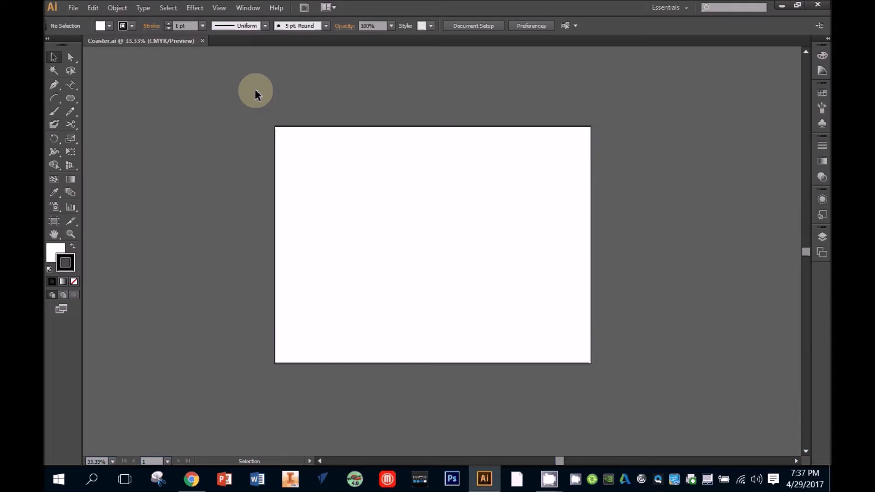
click(73, 9)
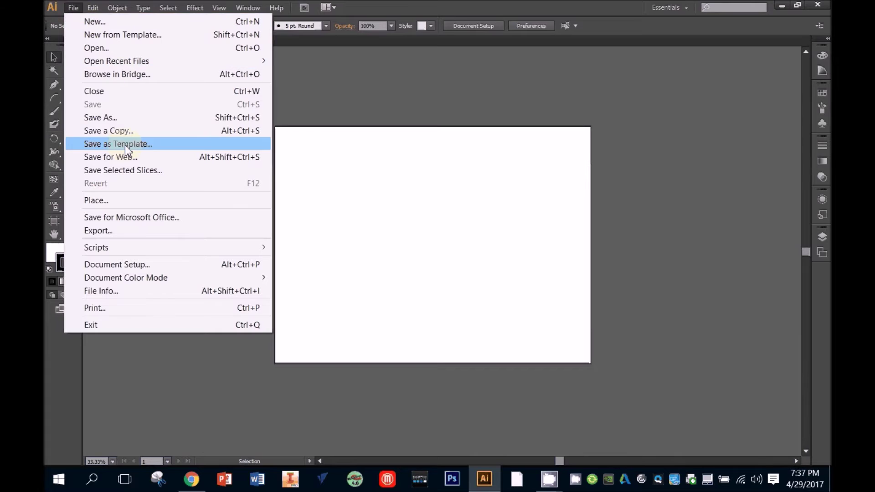
click(90, 201)
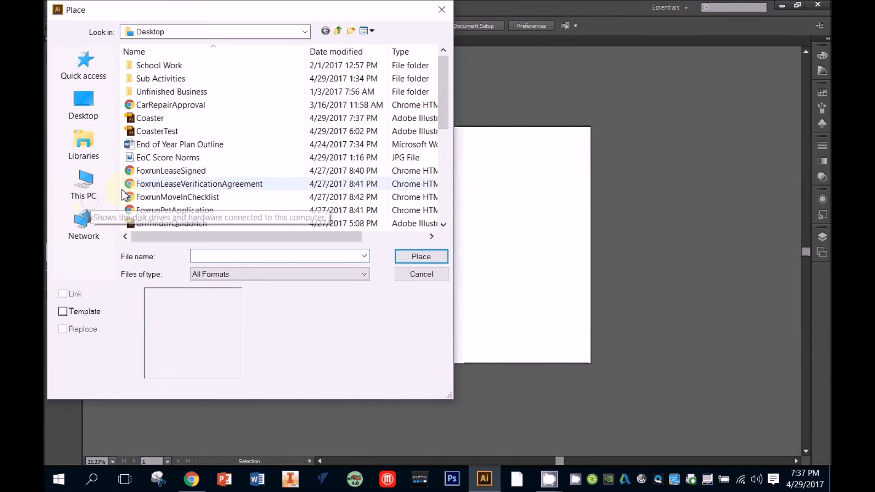
scroll(188, 144, down, 1)
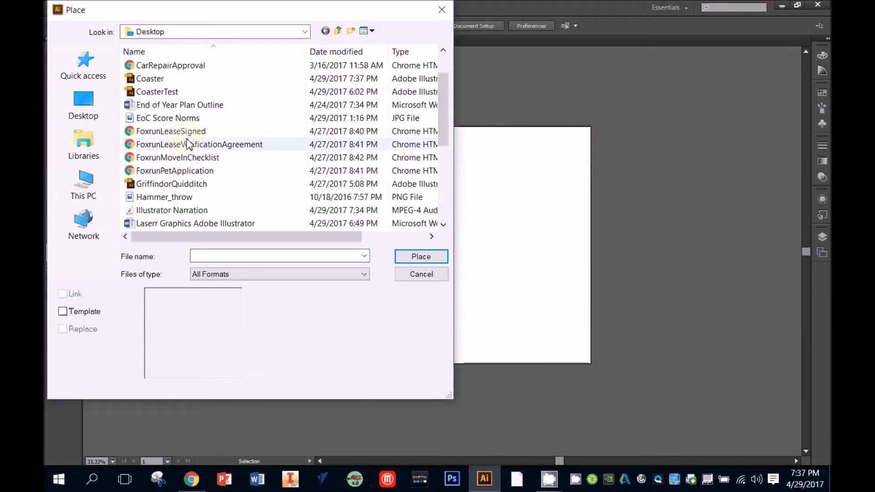
click(174, 197)
click(420, 256)
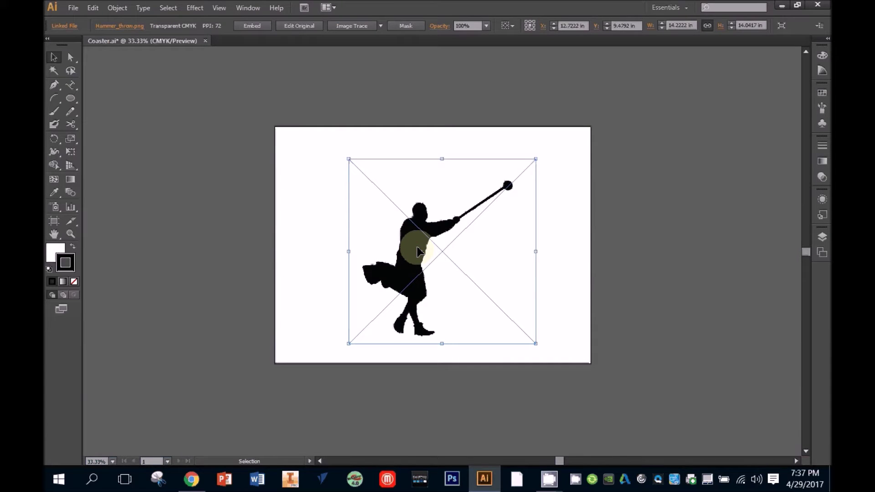
- Scale the placed image down proportionally to about 4.77 in wide and move it into the artboard's upper-left corner
drag(418, 252, 372, 208)
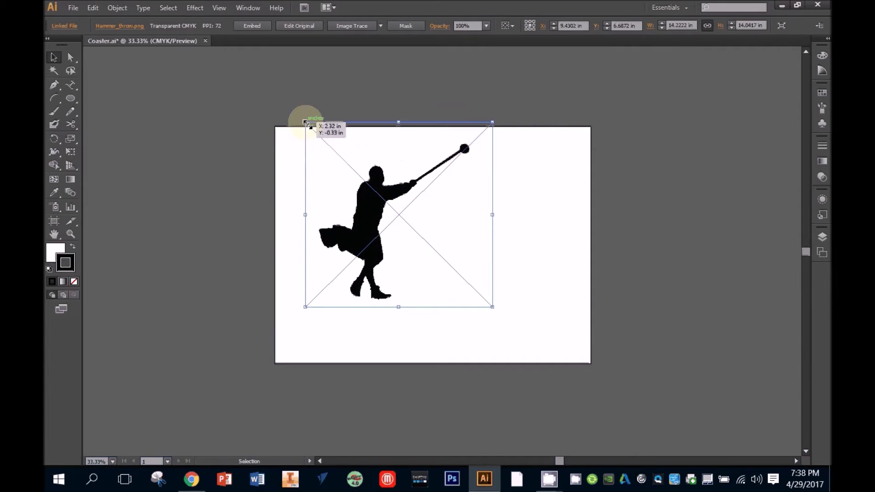
drag(306, 123, 306, 193)
key(ctrl+z)
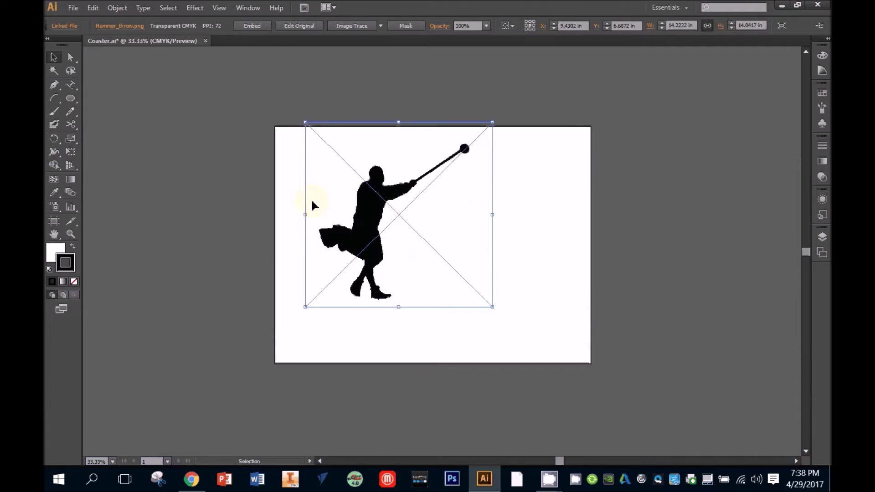
drag(305, 122, 405, 245)
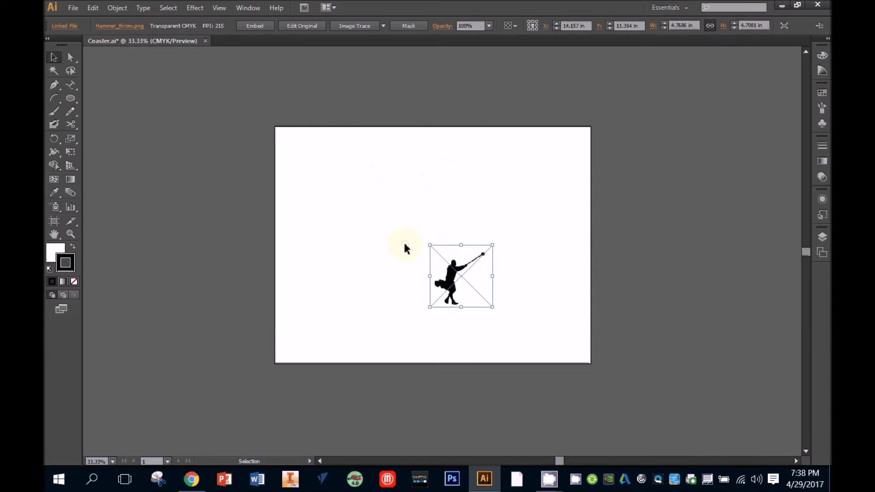
drag(450, 286, 301, 169)
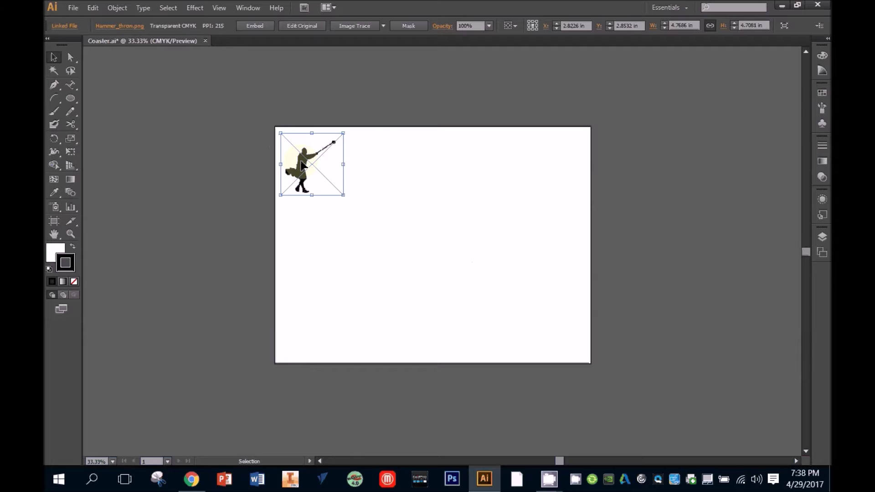
- Set the hammer thrower image's width to 2 in with its width and height proportions constrained
scroll(302, 164, down, 1)
scroll(296, 155, up, 3)
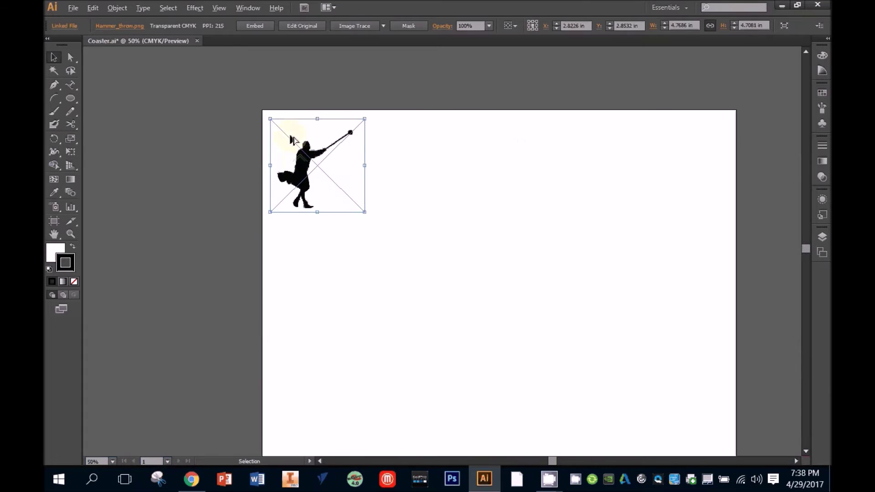
scroll(276, 117, up, 1)
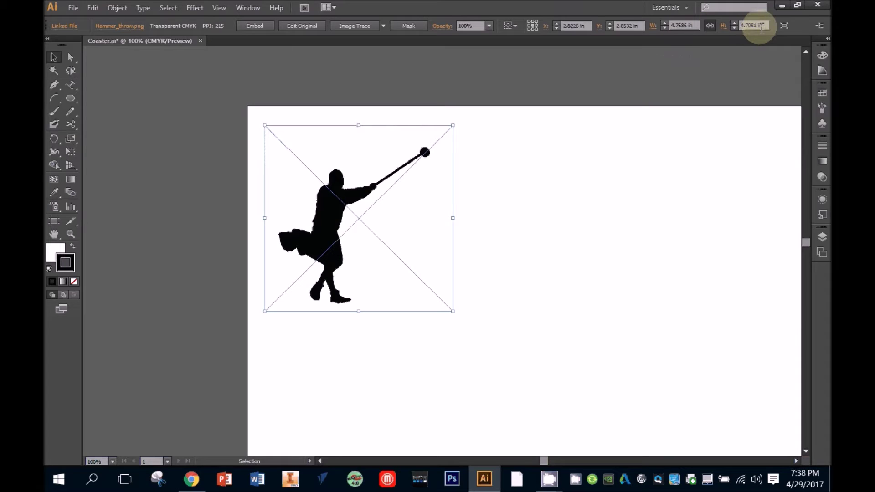
double_click(688, 25)
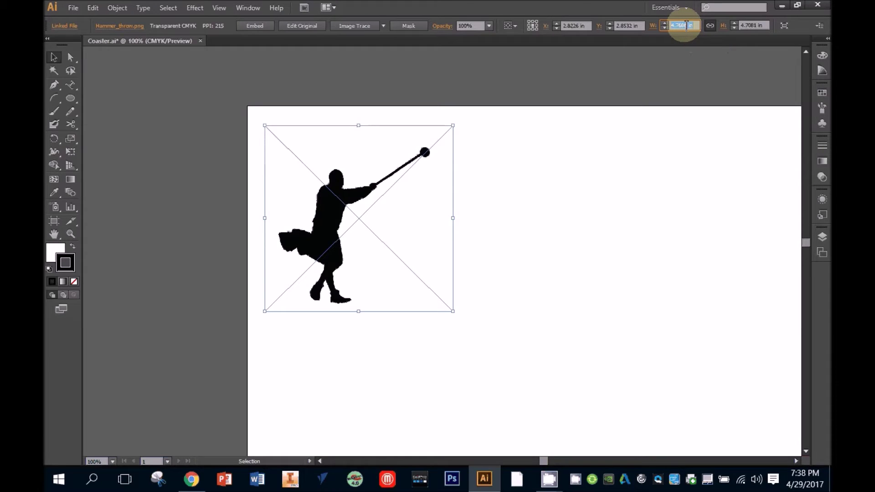
text(2)
key(Return)
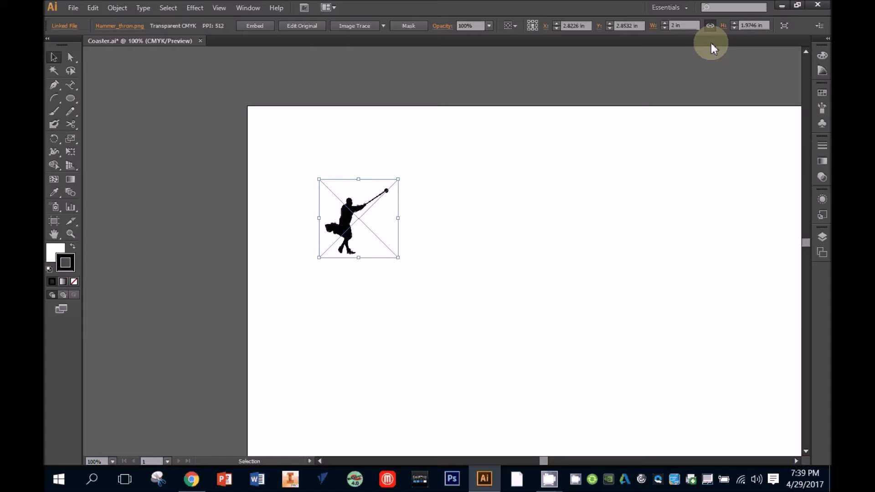
click(710, 27)
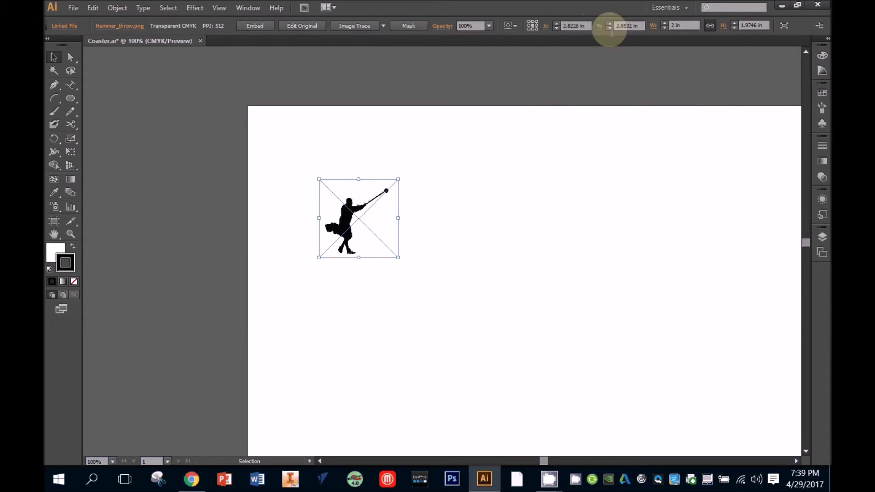
- Position the hammer thrower image at X 2 in and Y 2 in
click(625, 26)
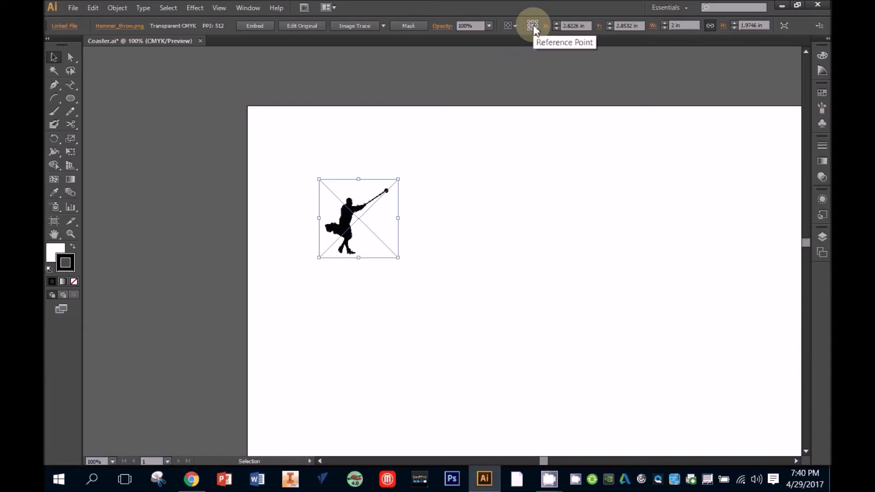
click(572, 26)
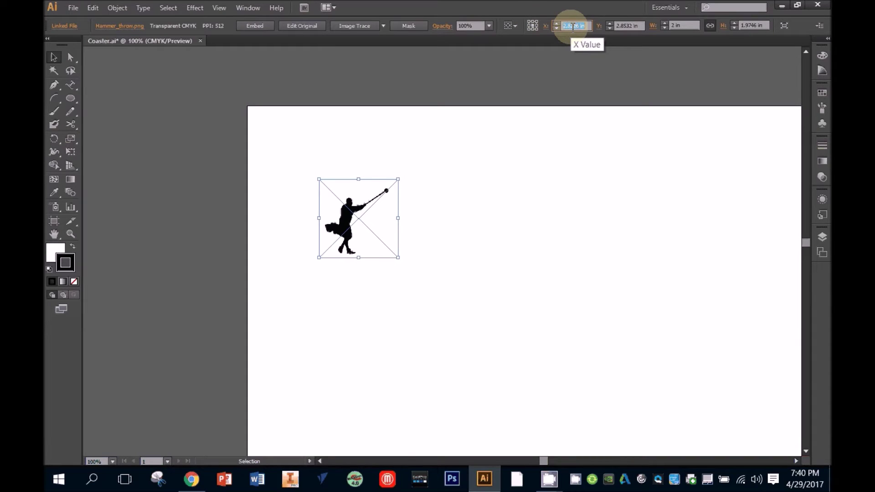
text(2)
click(632, 25)
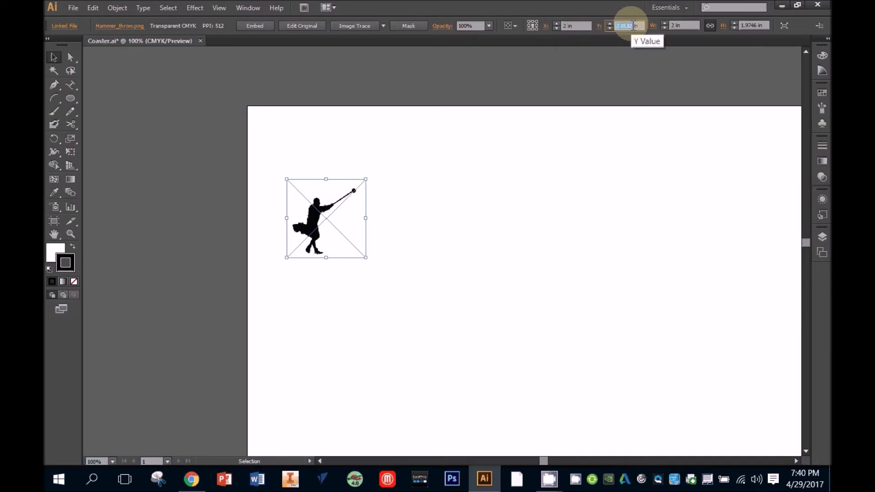
text(2)
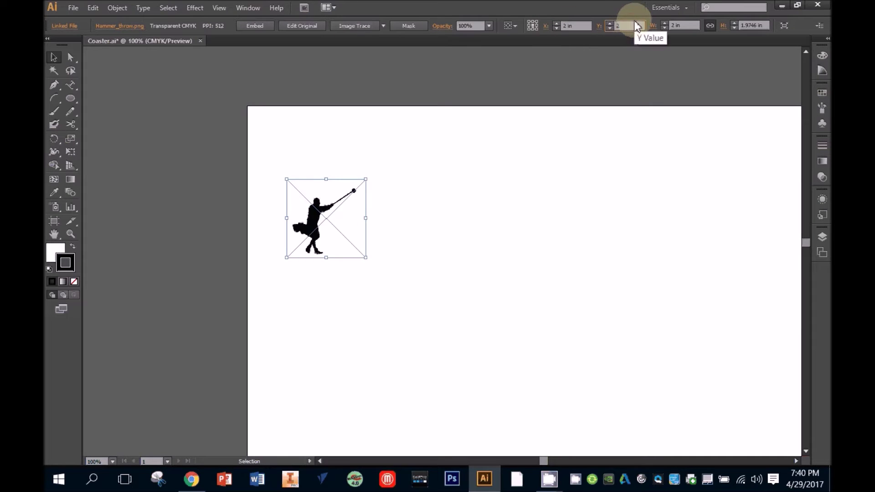
key(Return)
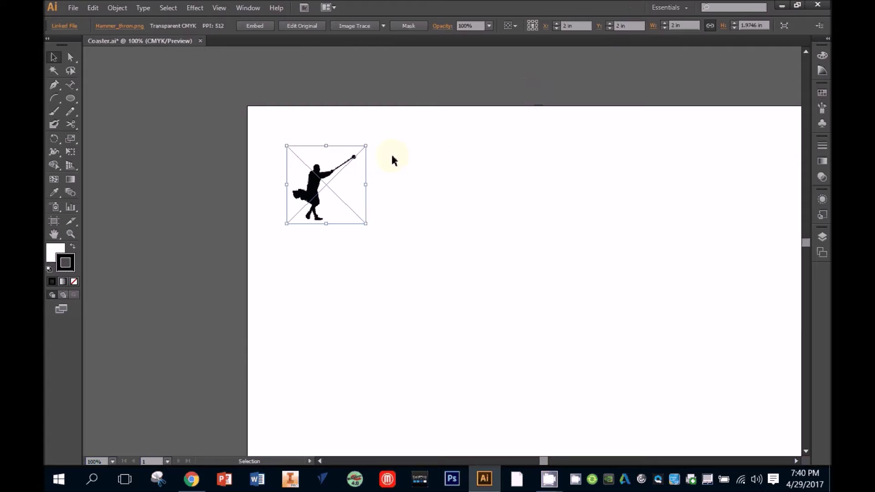
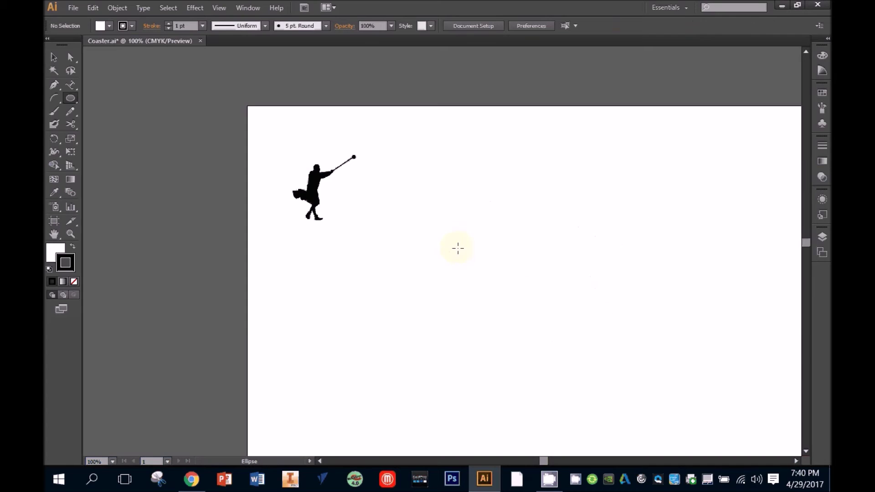
- Create a circle 3 in wide and 3 in high on the empty artboard area with the Ellipse tool
click(484, 265)
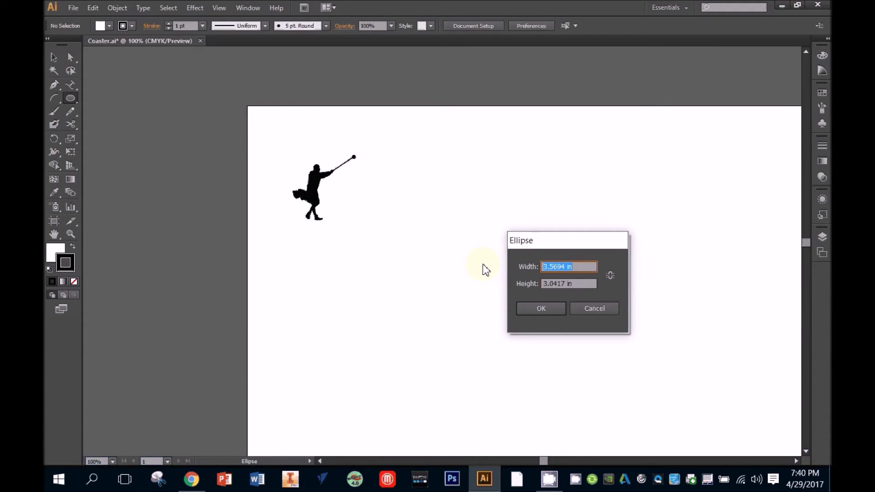
text(3)
key(Tab)
text(3)
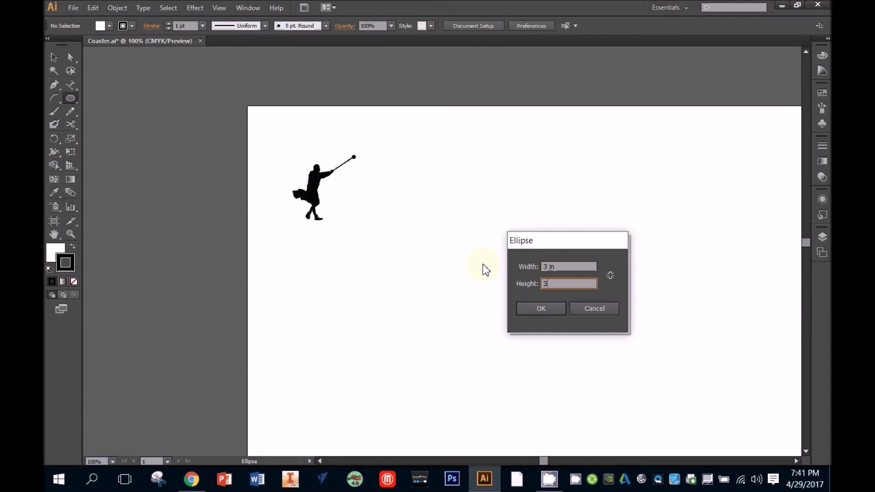
click(516, 309)
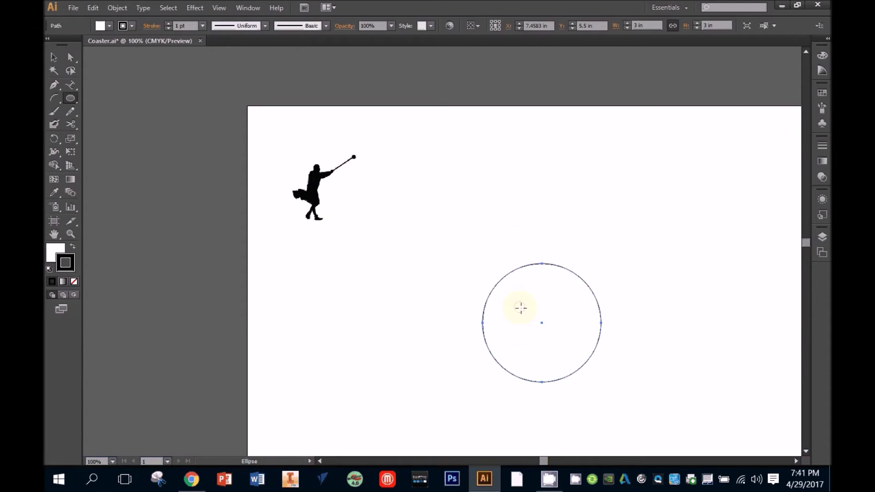
- Move the 3 in circle over the hammer thrower image, centring it at X 2 in and Y 2 in
click(53, 59)
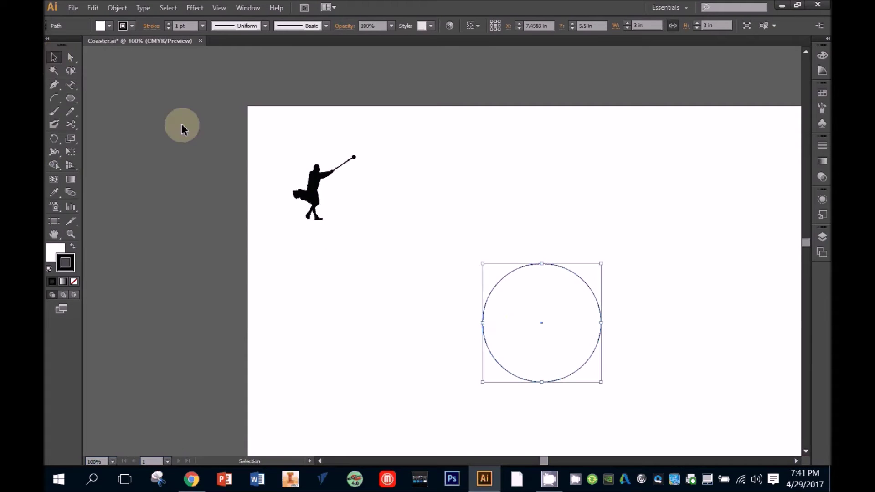
drag(521, 287, 302, 154)
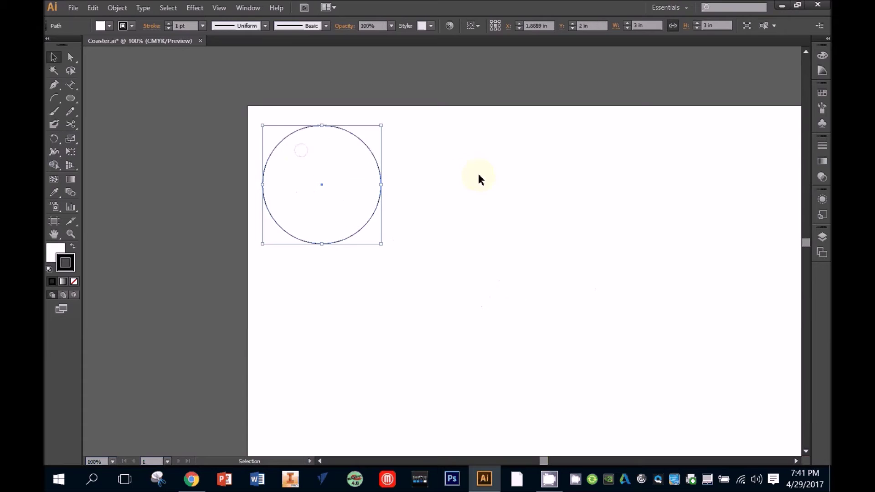
click(537, 26)
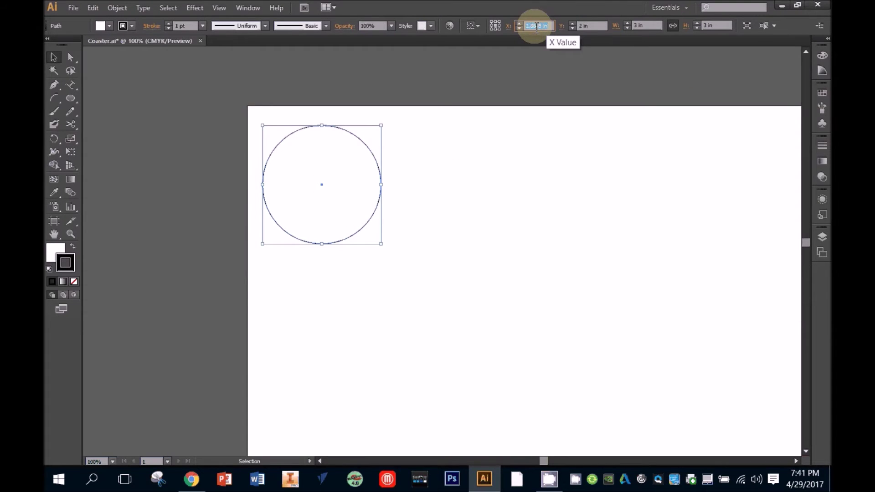
text(2)
key(Return)
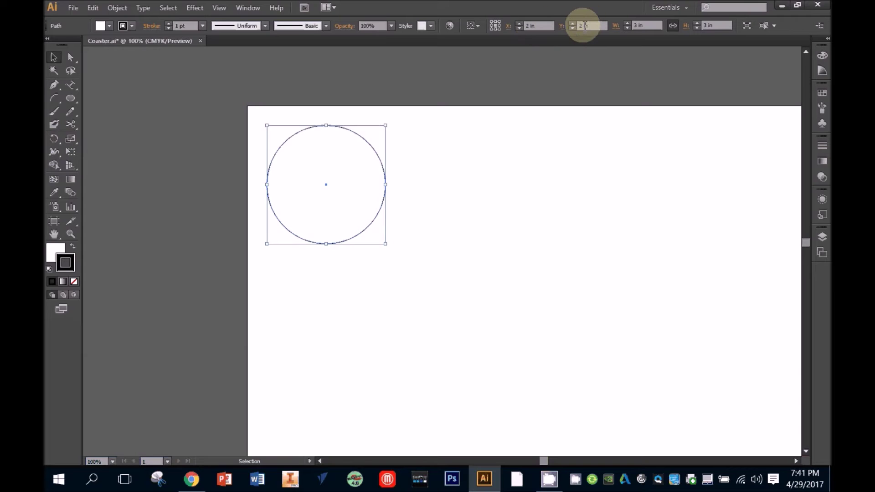
- Remove the 3 in circle's fill by setting it to None, then deselect the circle
right_click(347, 136)
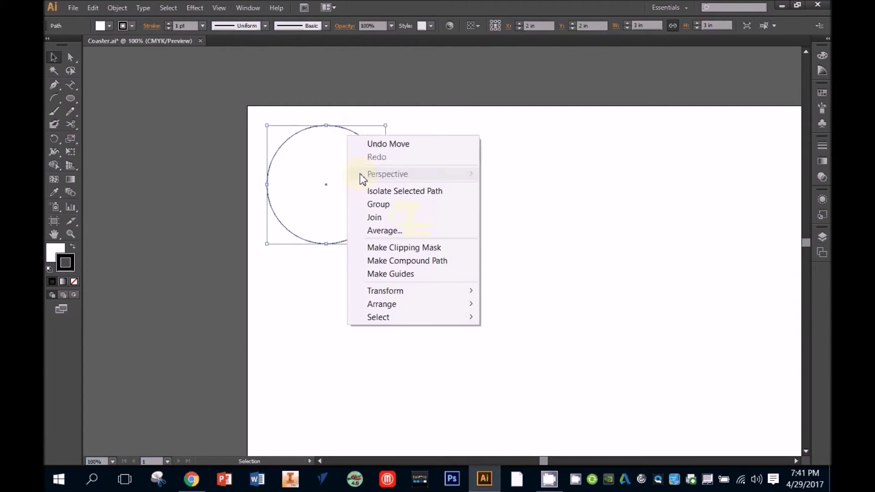
click(110, 26)
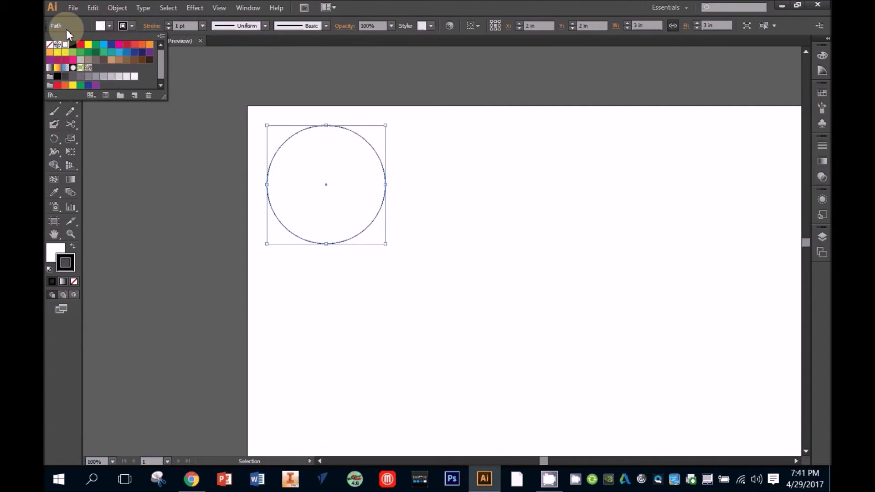
click(50, 45)
click(241, 87)
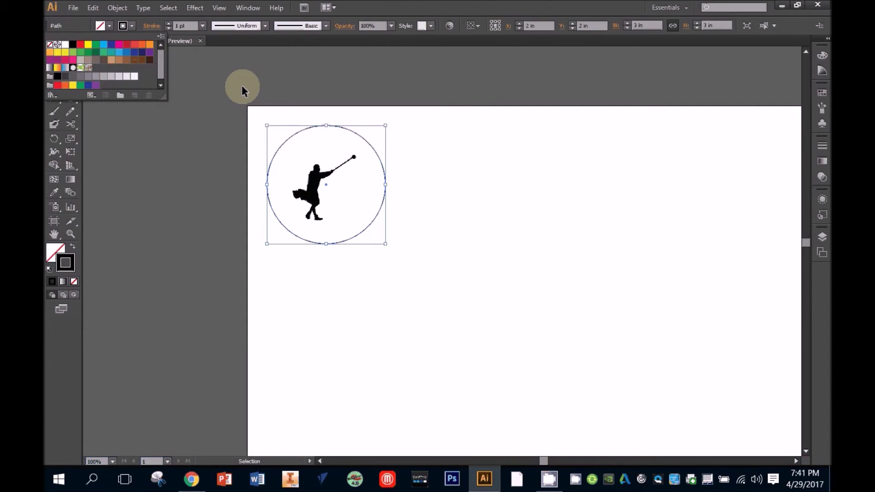
click(242, 87)
click(70, 98)
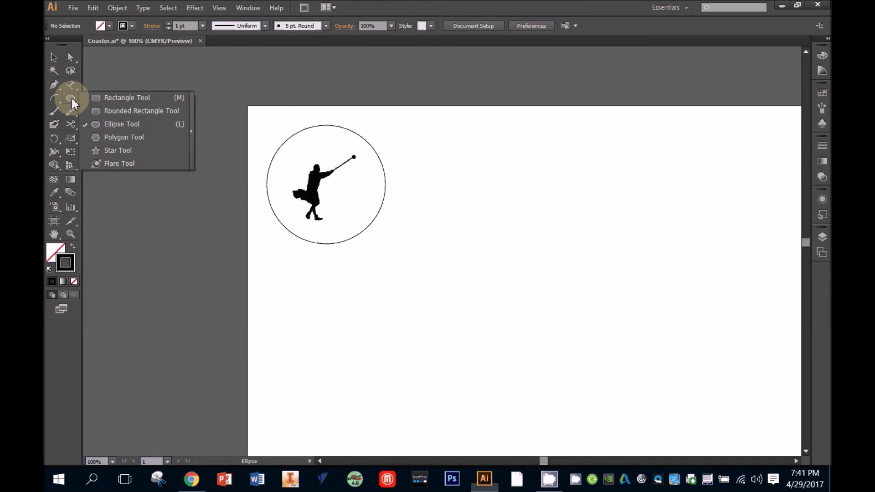
click(57, 105)
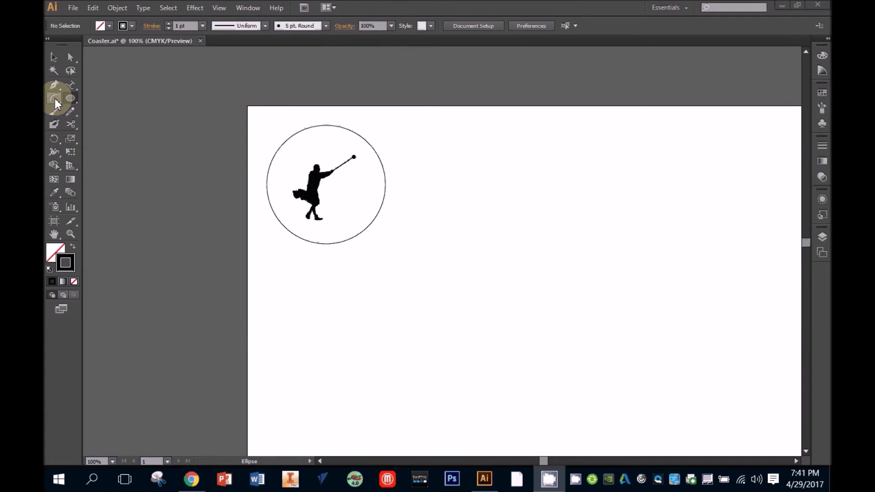
click(55, 103)
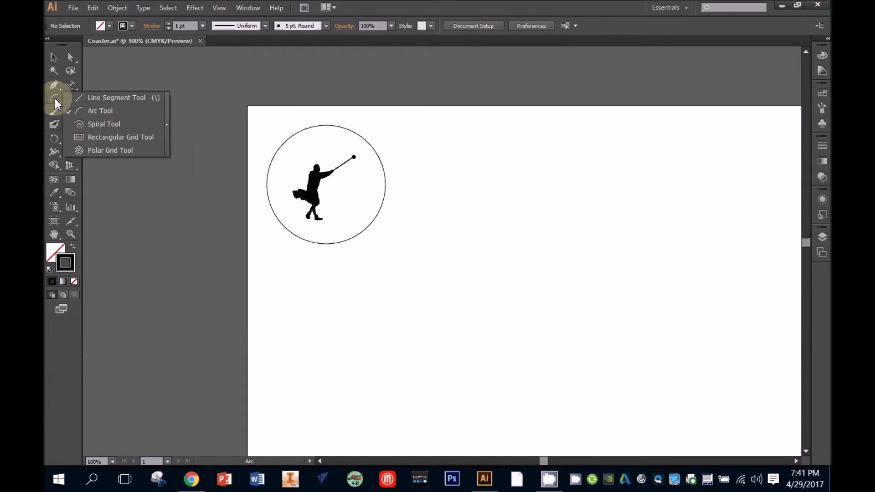
click(98, 85)
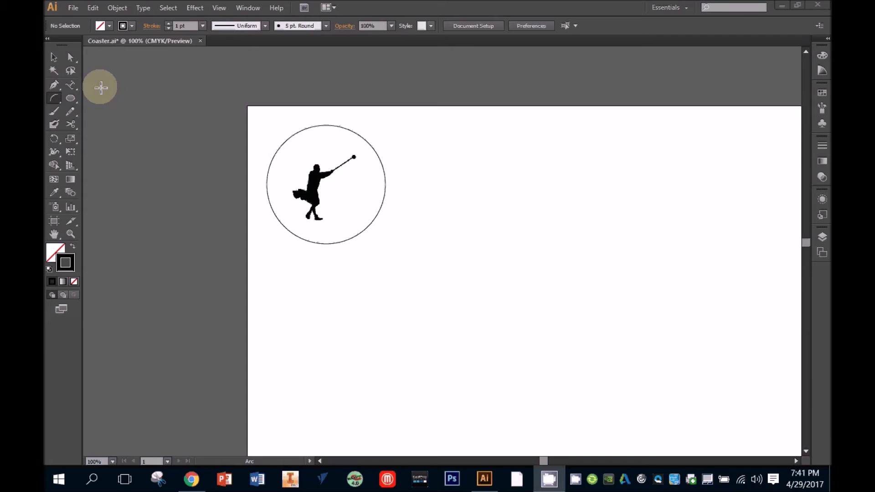
click(72, 114)
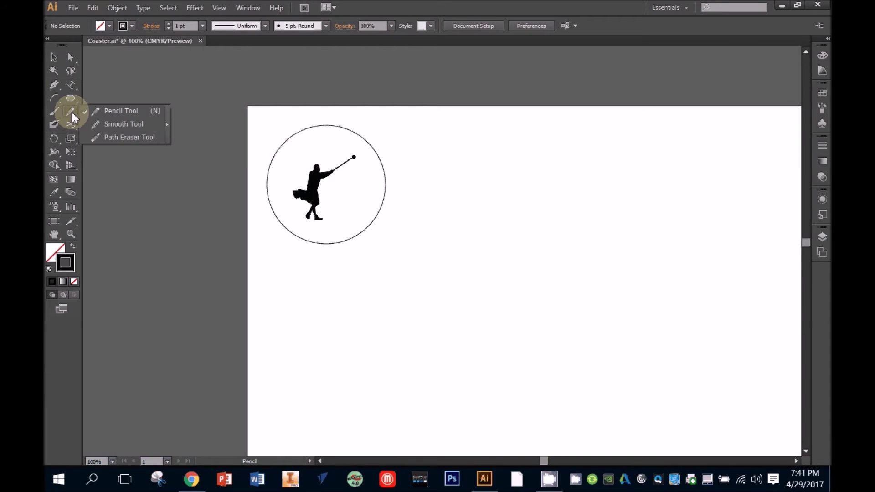
click(72, 122)
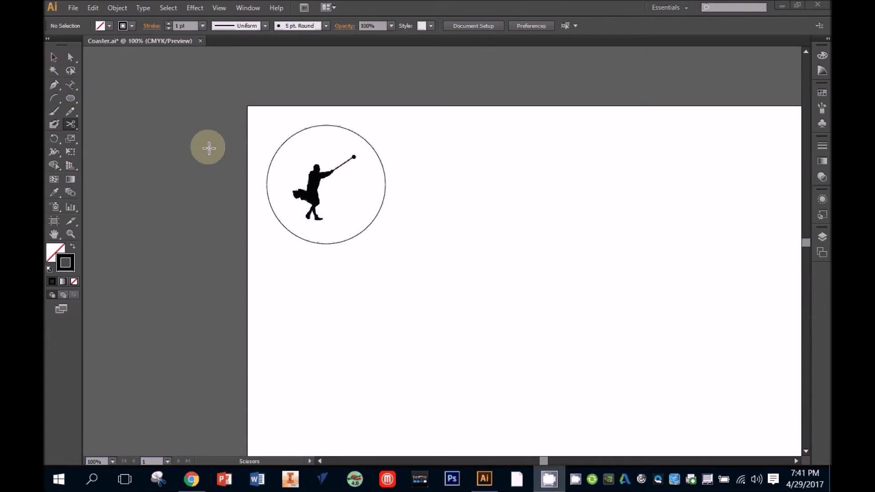
click(279, 149)
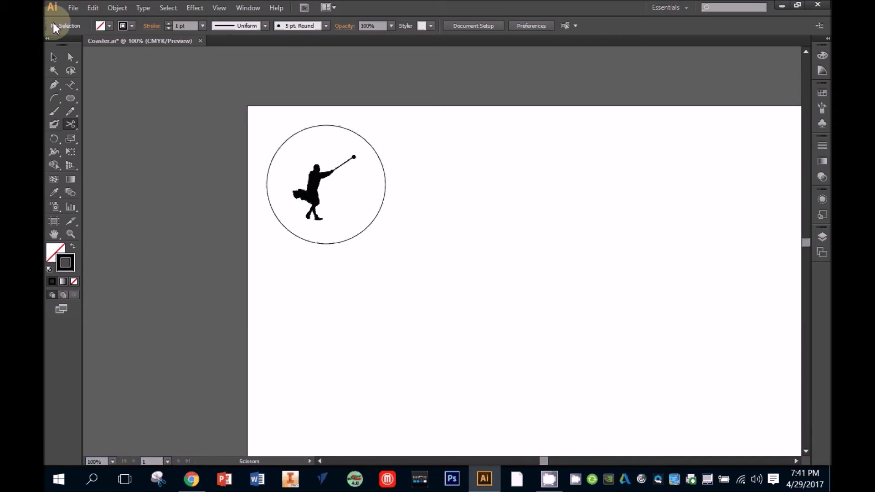
- Set the 3 in circle's stroke weight to 0.001 in (0.072 pt) and deselect the circle
click(54, 57)
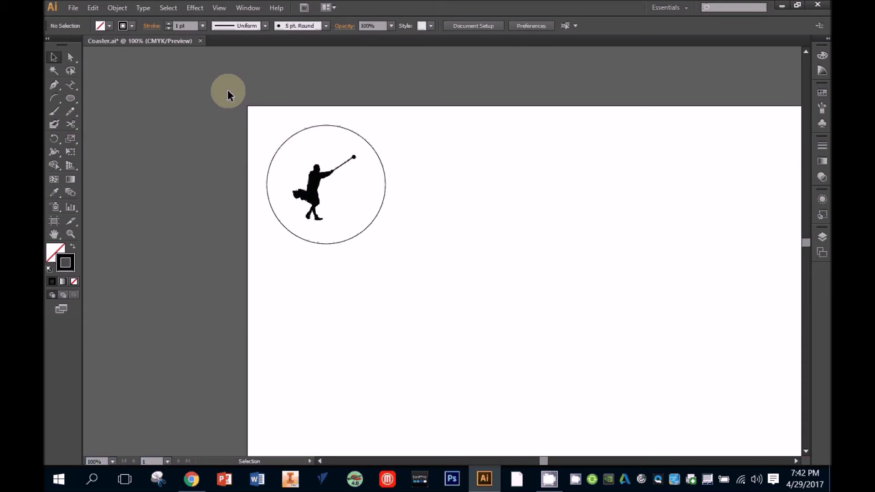
click(284, 142)
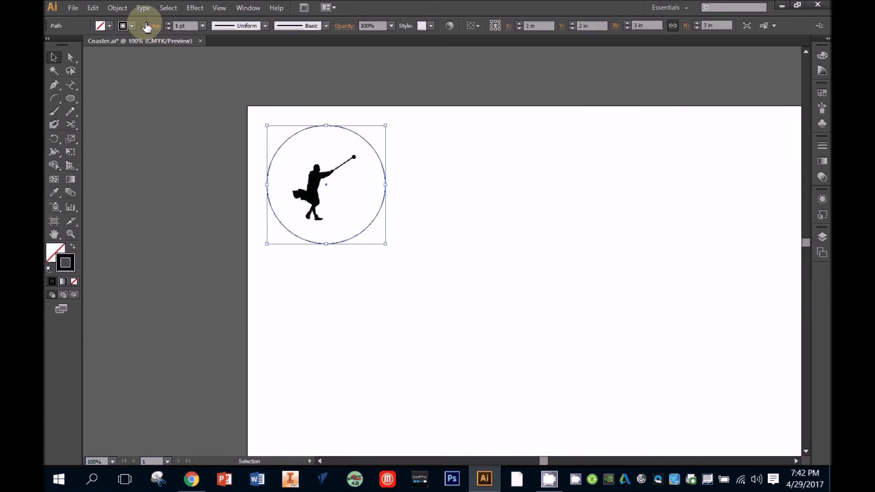
click(186, 26)
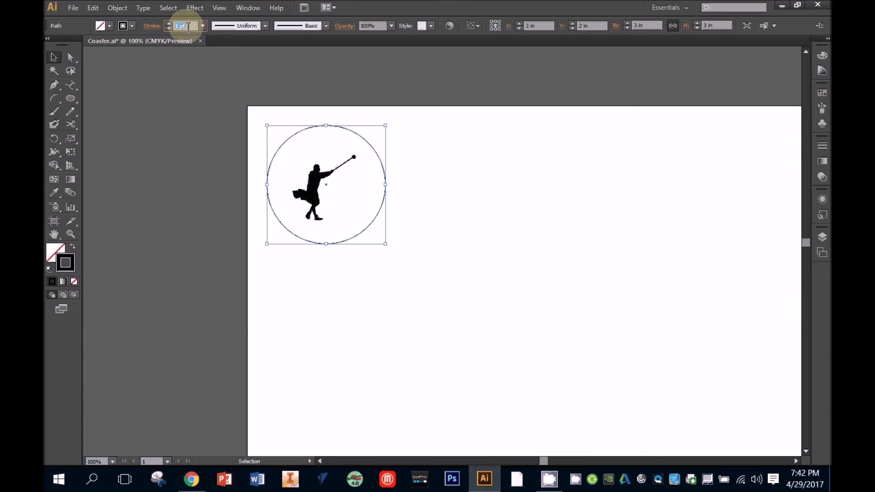
text(.001)
key(Return)
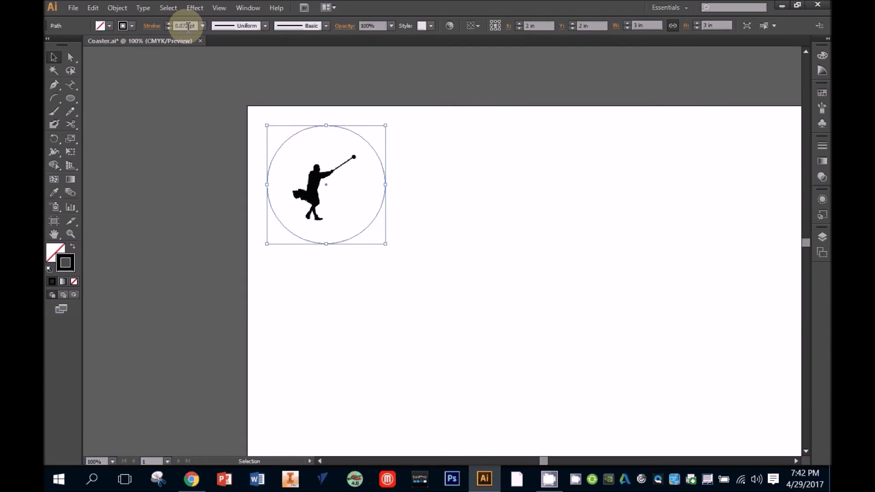
click(131, 25)
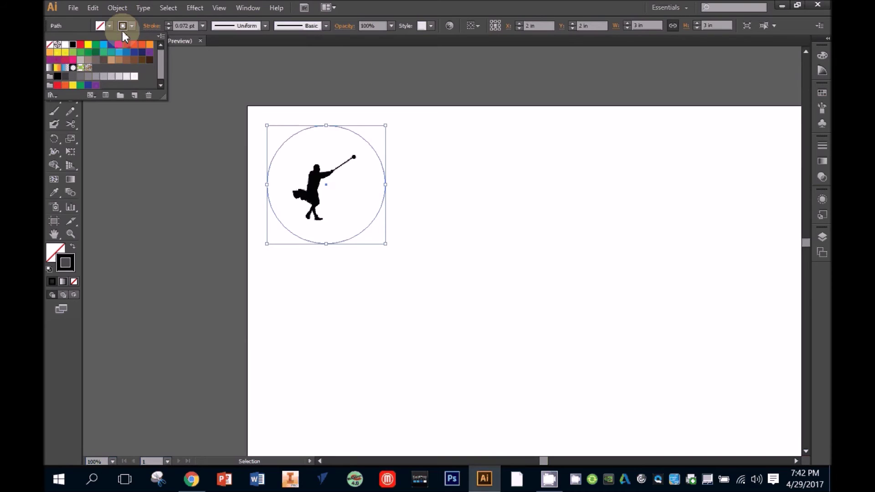
click(204, 73)
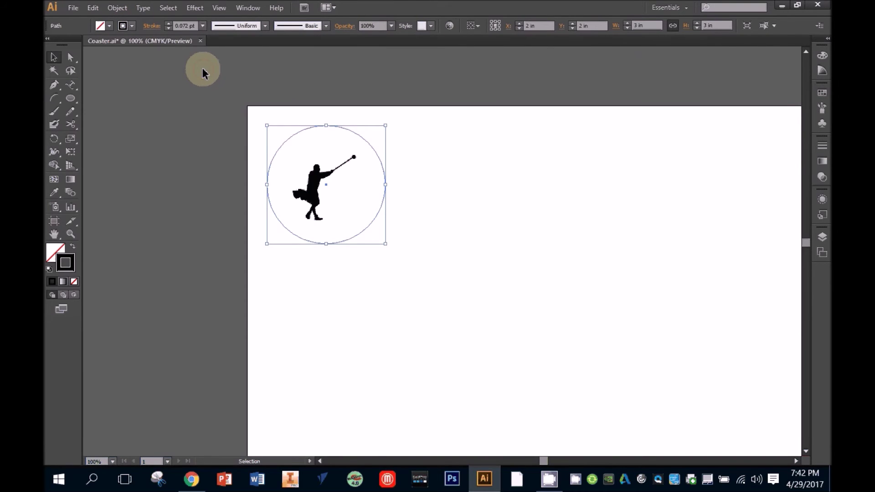
click(297, 90)
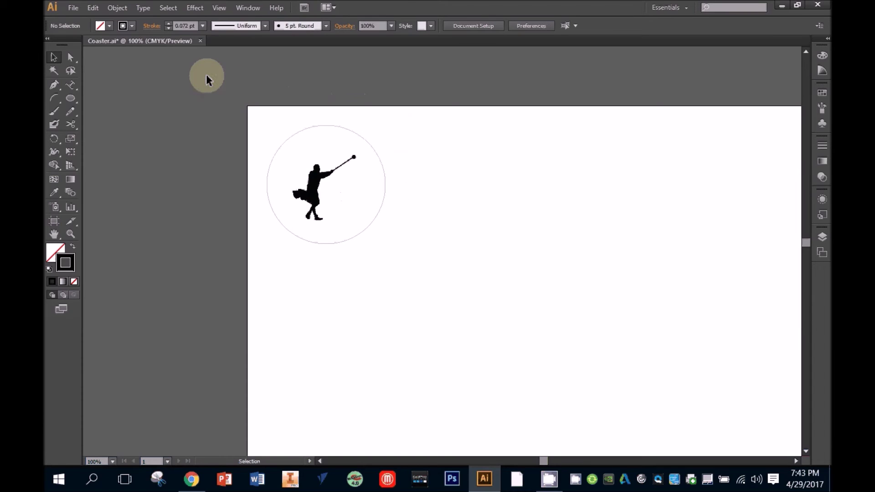
- Create a second circle 2.25 in wide and 2.25 in high on the empty artboard area with the Ellipse tool
click(73, 100)
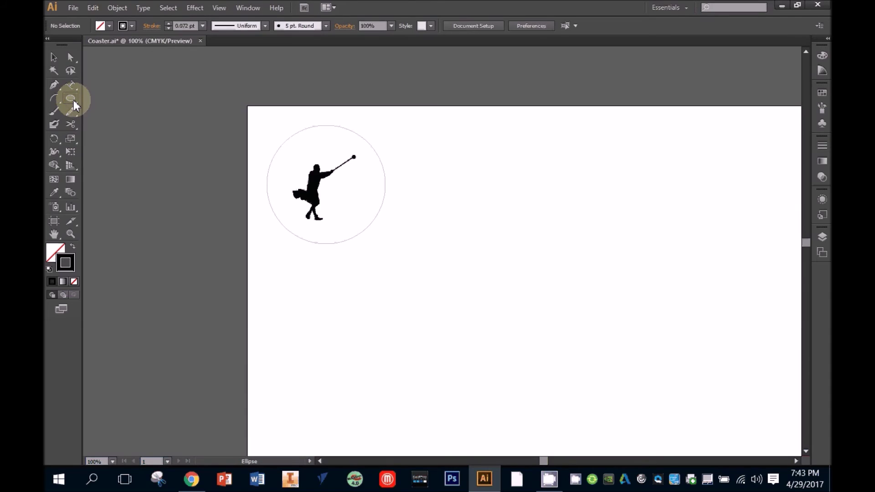
click(461, 187)
text(2.25)
key(Tab)
text(2.25)
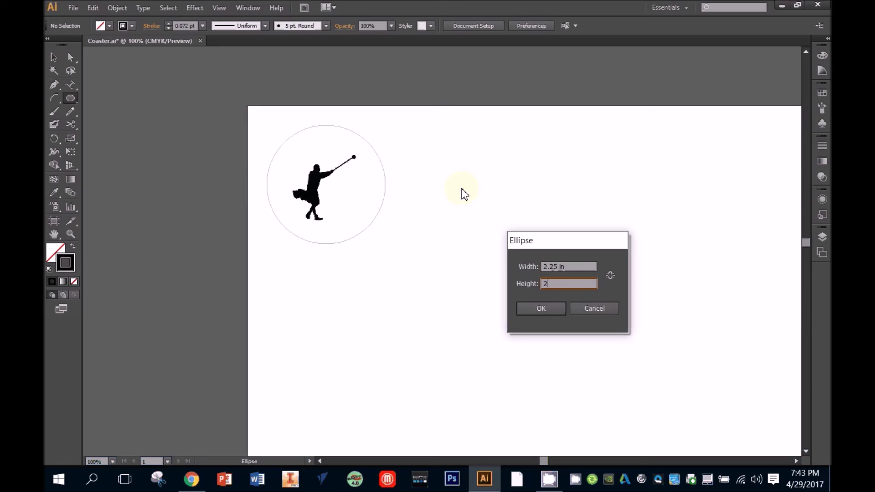
key(Return)
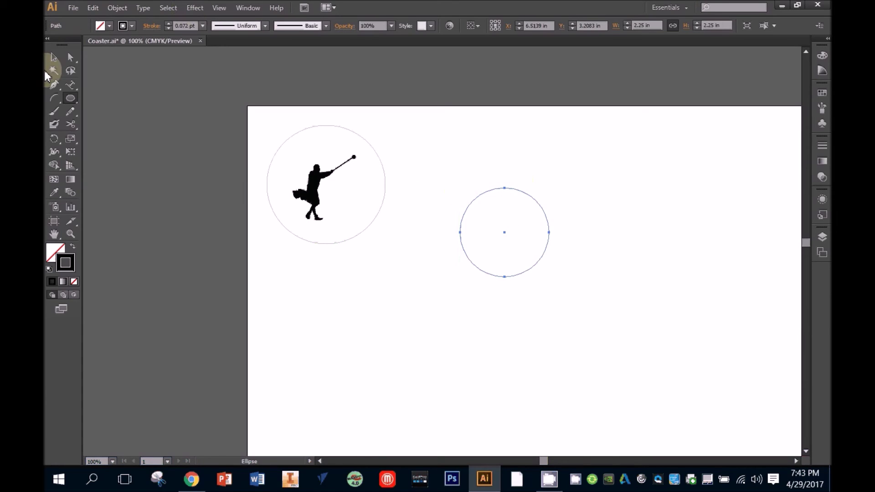
- Position the 2.25 in circle at X 2 in and Y 2 in, concentric with the 3 in circle
click(54, 57)
click(537, 26)
text(2)
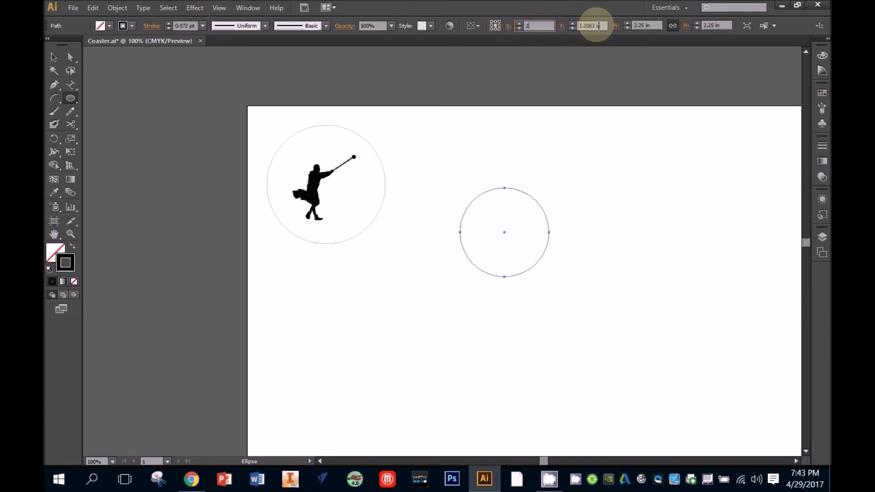
click(592, 26)
text(2)
key(Return)
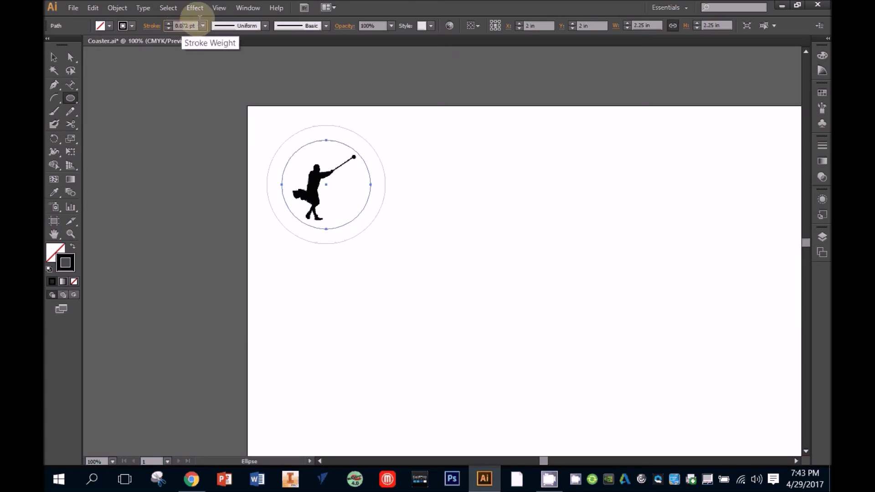
- Set the 2.25 in circle's stroke weight to 3 pt and deselect the circle
click(202, 25)
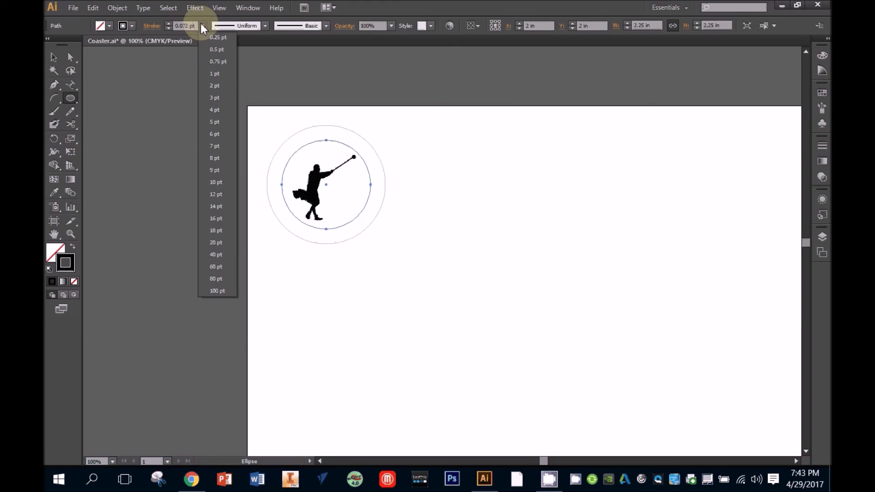
click(206, 97)
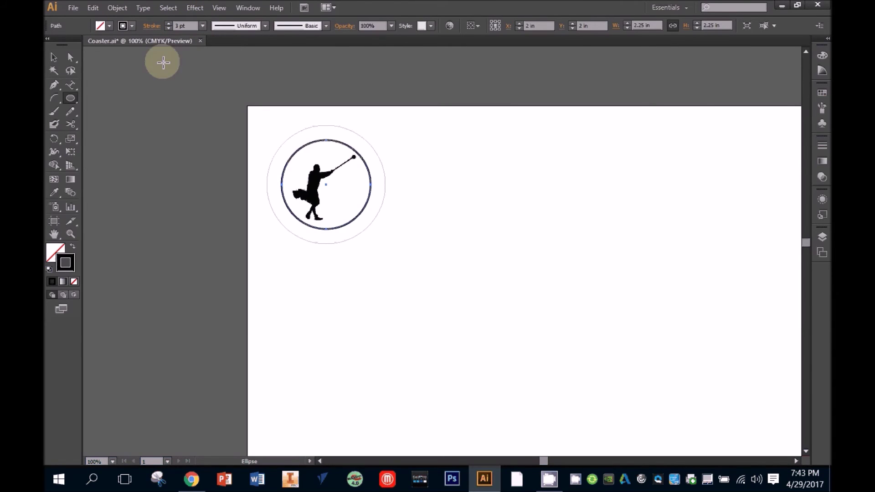
click(53, 57)
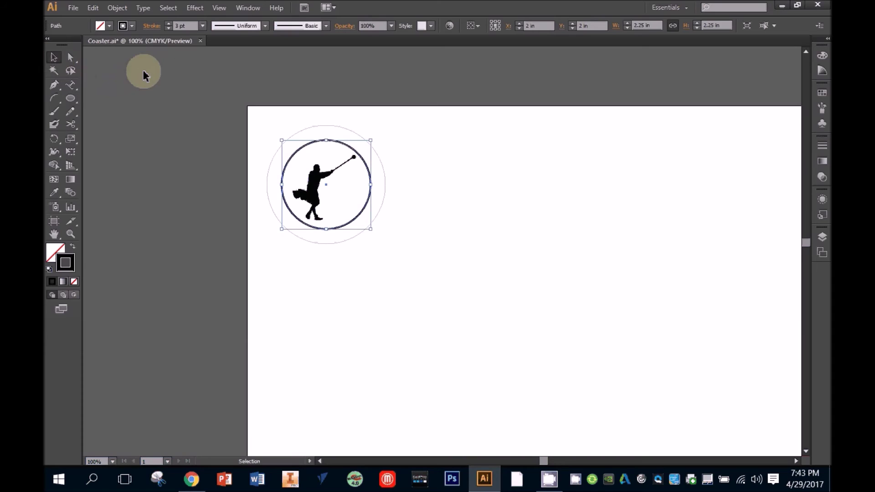
click(192, 103)
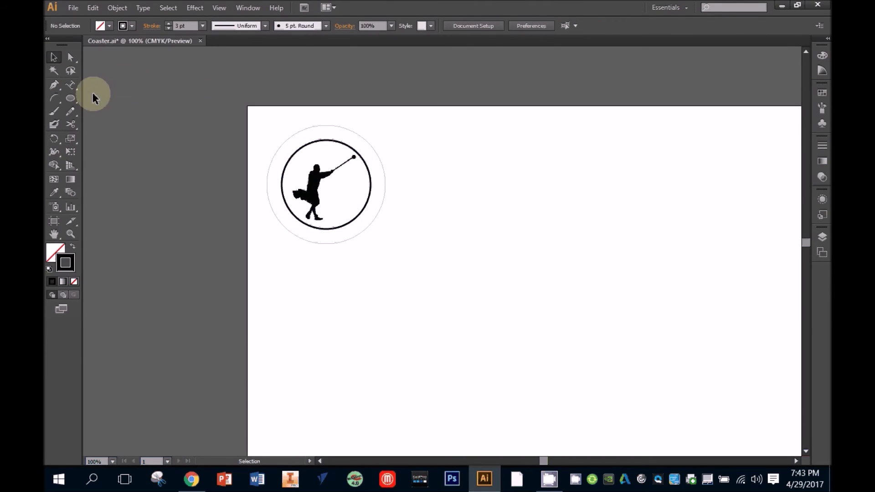
- Create a third circle 2.375 in wide and 2.375 in high on the empty artboard area with the Ellipse tool
click(73, 101)
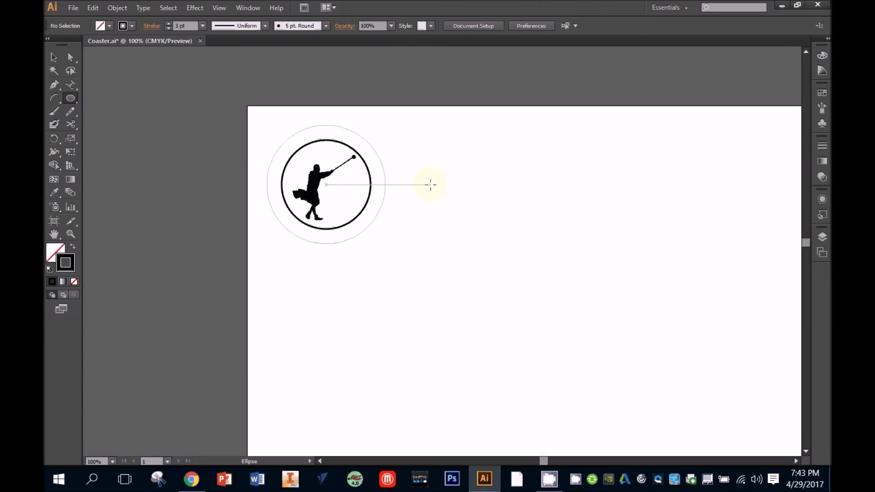
click(473, 230)
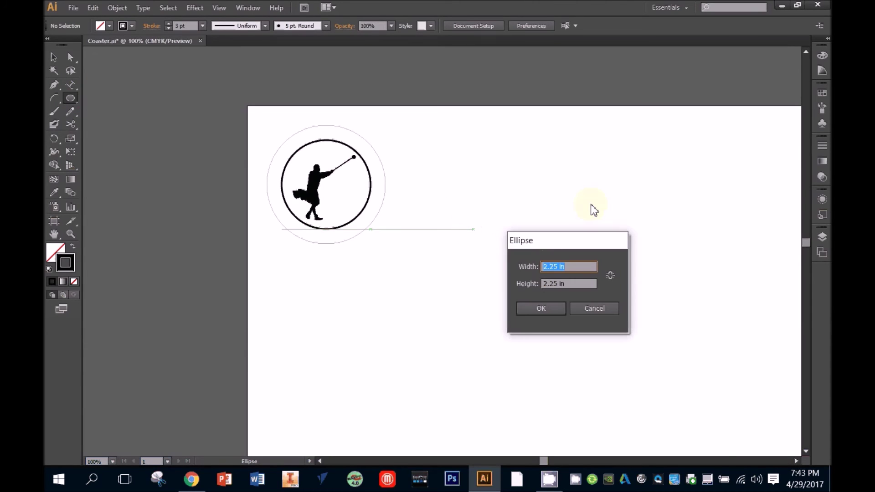
text(2.375)
key(Tab)
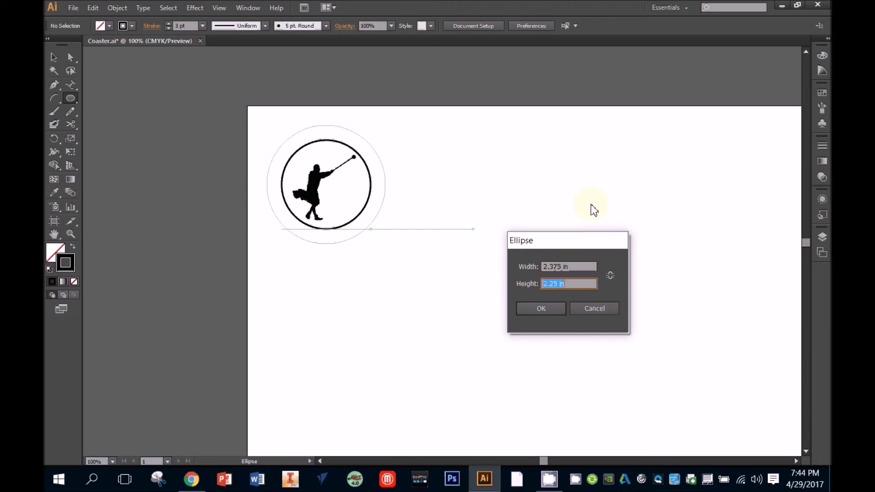
text(2.375)
key(Return)
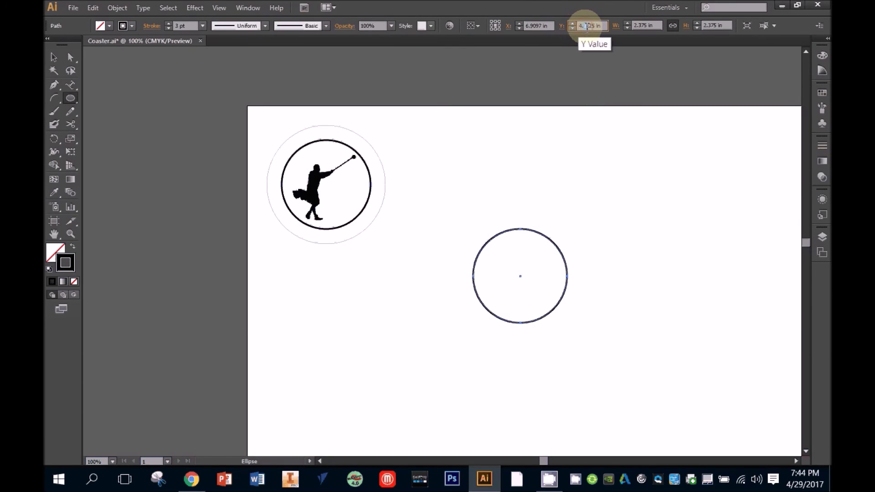
- Position the 2.375 in circle at X 2 in and Y 2 in, concentric with the other circles
click(585, 26)
drag(605, 26, 575, 26)
text(2)
key(Return)
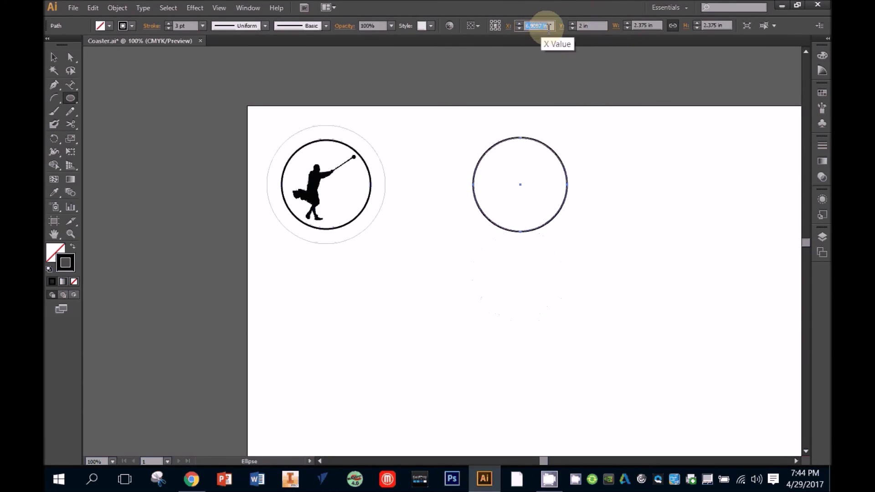
double_click(538, 25)
text(2)
key(Return)
- Add the text "Brazen Celt" along the upper-left arc of the 2.375 in circle with the Type on a Path tool
drag(70, 87, 123, 112)
click(319, 145)
click(313, 137)
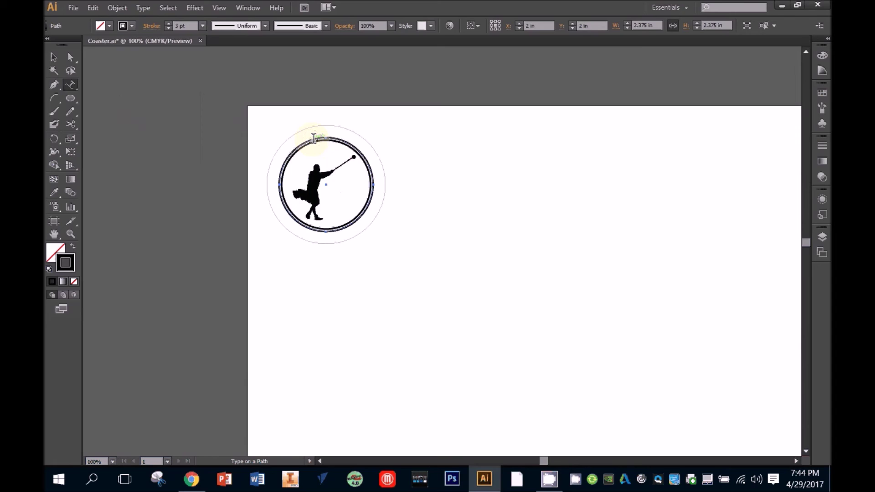
click(283, 160)
click(282, 162)
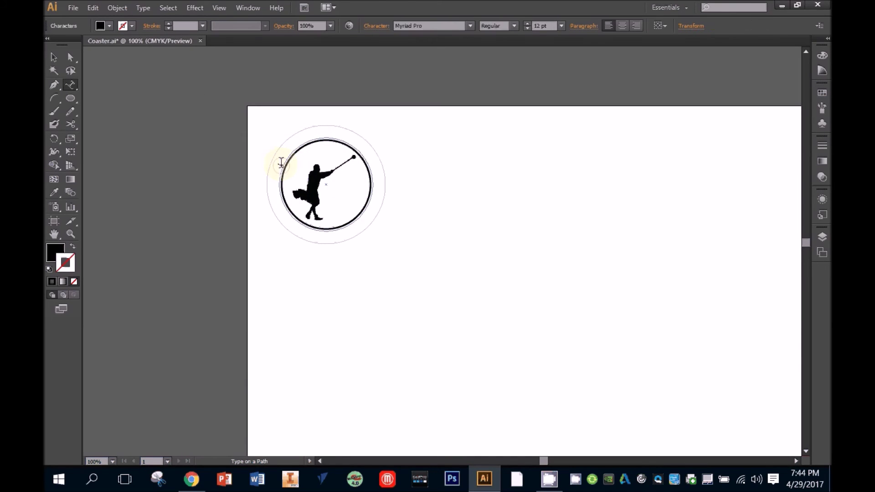
text(B)
text(lt)
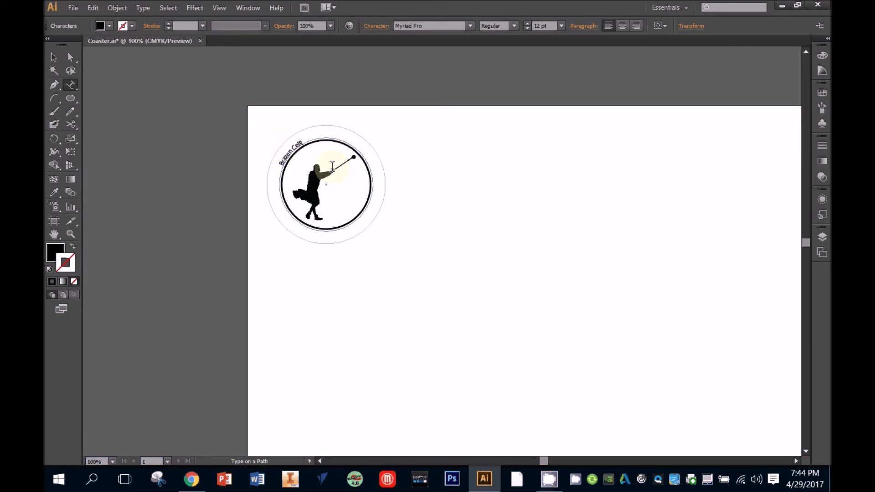
- Format the "Brazen Celt" path text in Charlemagne Std Bold at 18 pt
scroll(276, 145, up, 3)
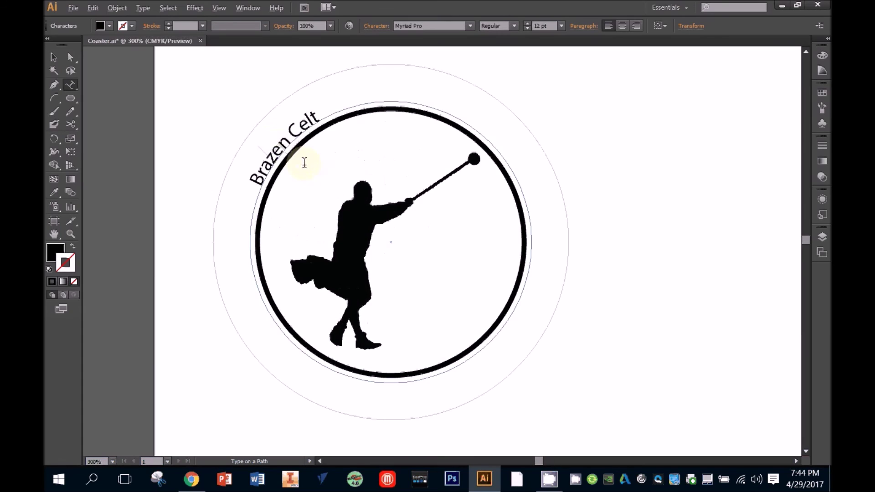
triple_click(281, 146)
click(470, 25)
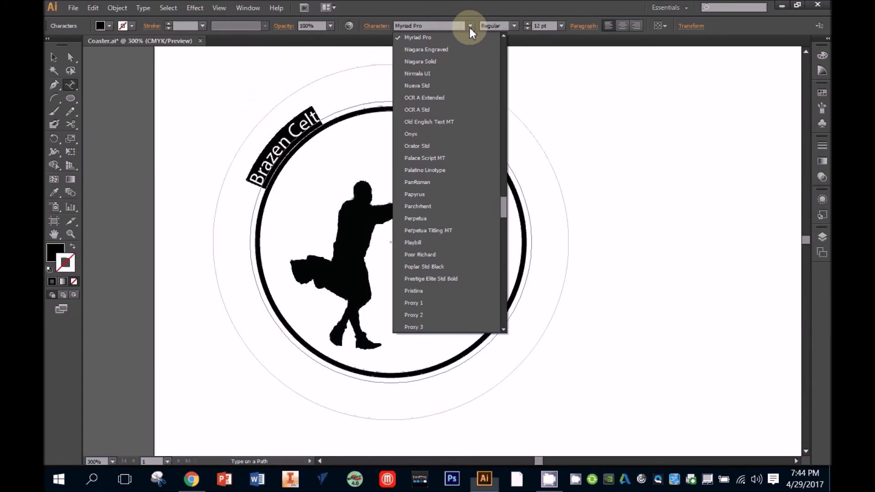
drag(503, 209, 514, 93)
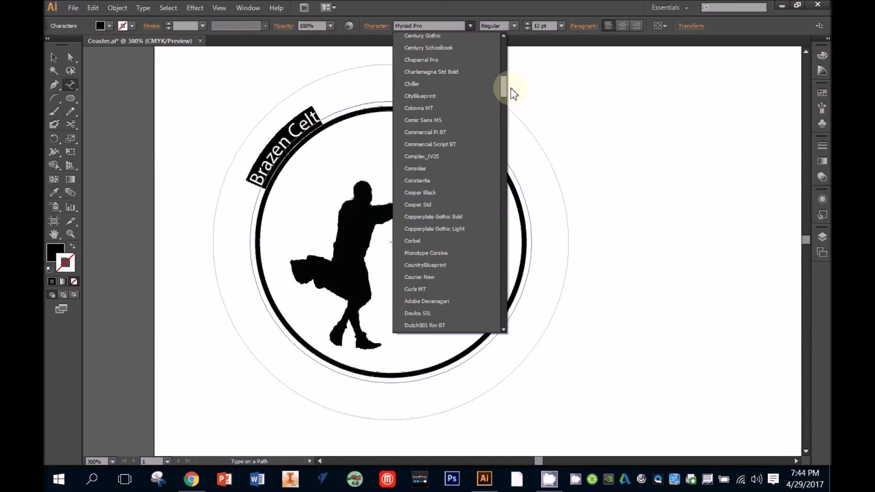
click(449, 72)
click(562, 26)
click(575, 149)
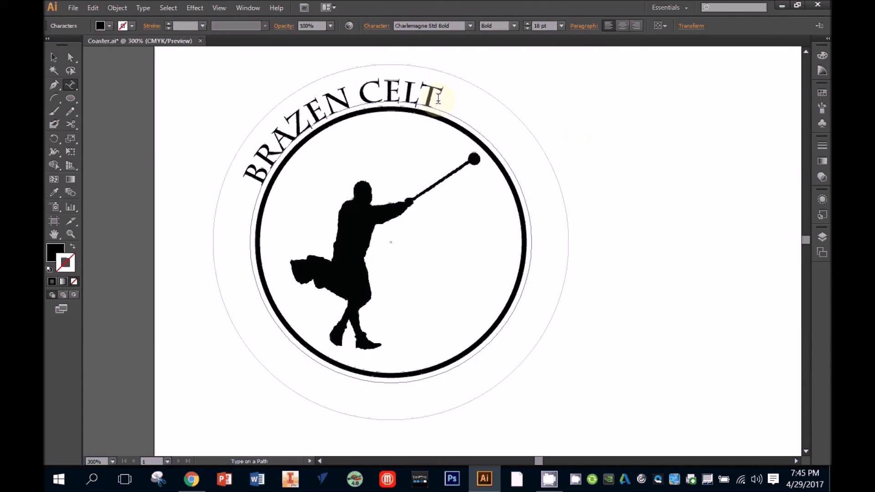
- Add "UNCOMMON WOODCRAFT" further along the same circular path around the coaster's lower half, deselect it and save the document
text(UNCOMMON WOODCRAFT)
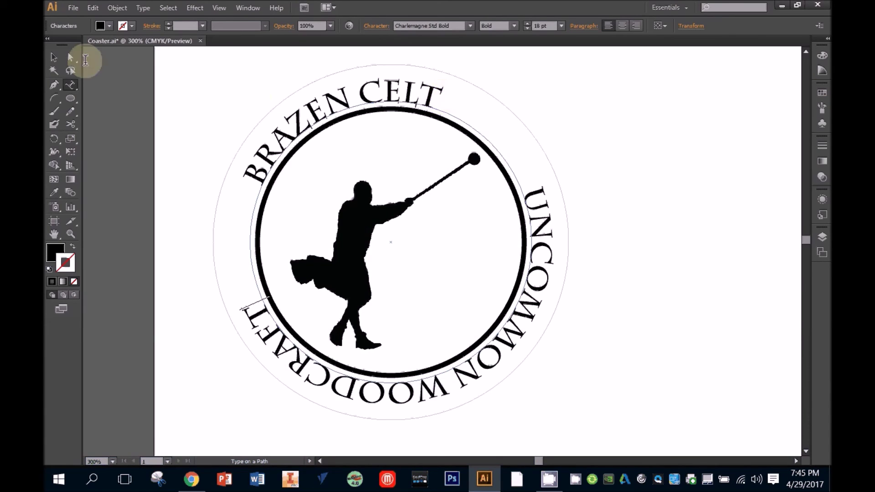
click(53, 57)
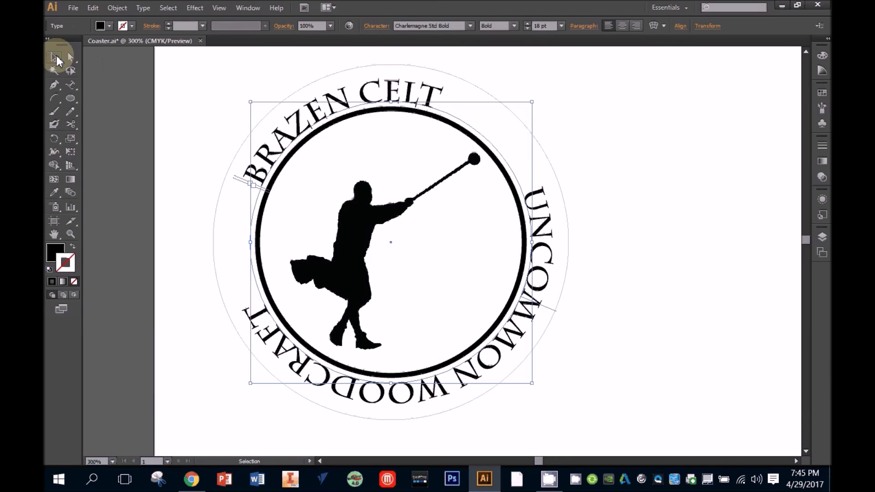
click(198, 93)
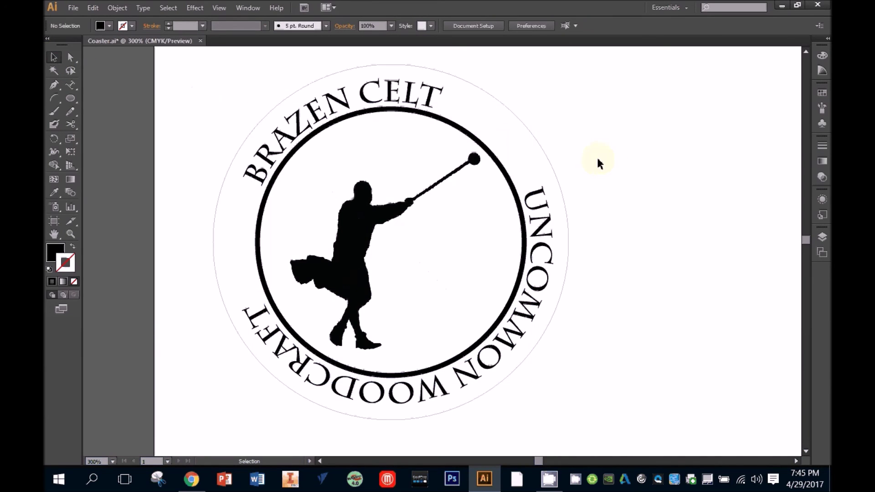
key(ctrl+s)
- Paste a copy of the complete coaster design on the empty artboard area beside the original
key(ctrl+1)
drag(176, 160, 323, 278)
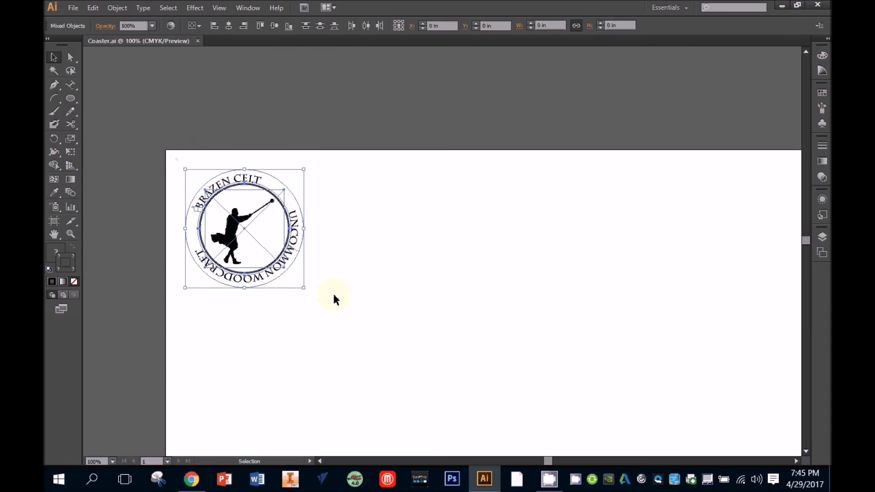
click(387, 244)
key(ctrl+v)
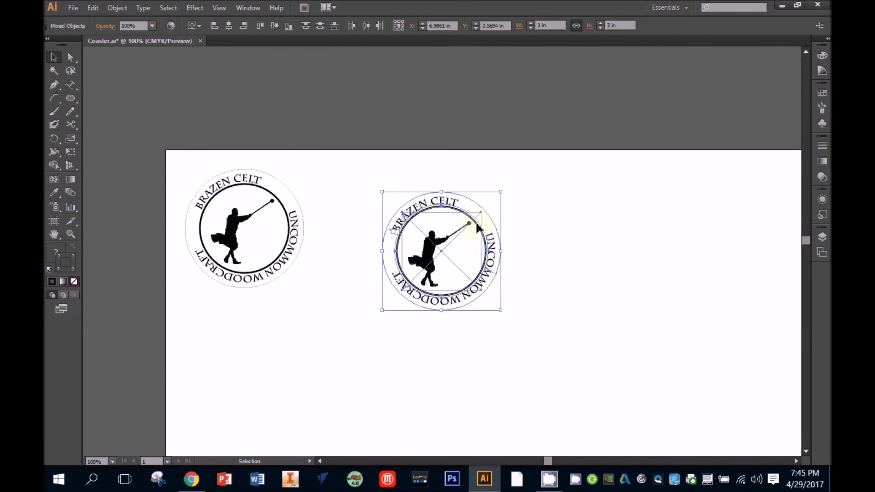
click(584, 220)
key(ctrl+z)
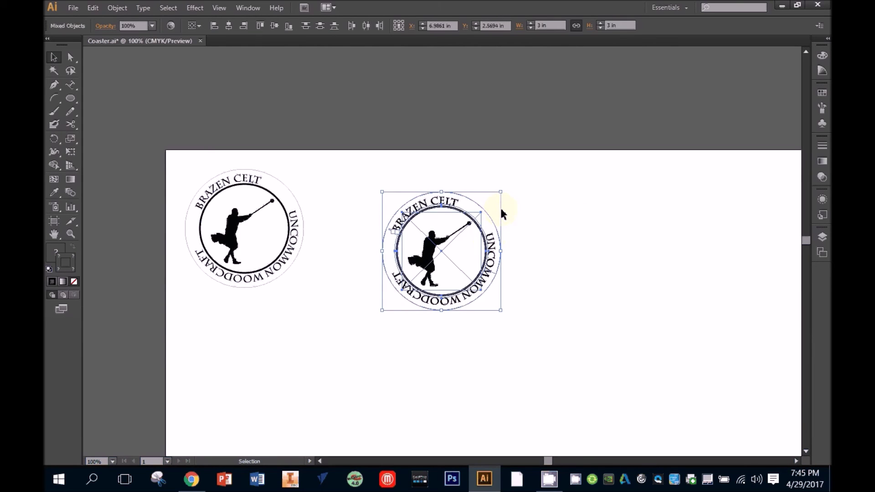
- Delete the pasted coaster copy, leaving only the original design
click(577, 212)
drag(345, 175, 536, 306)
key(Delete)
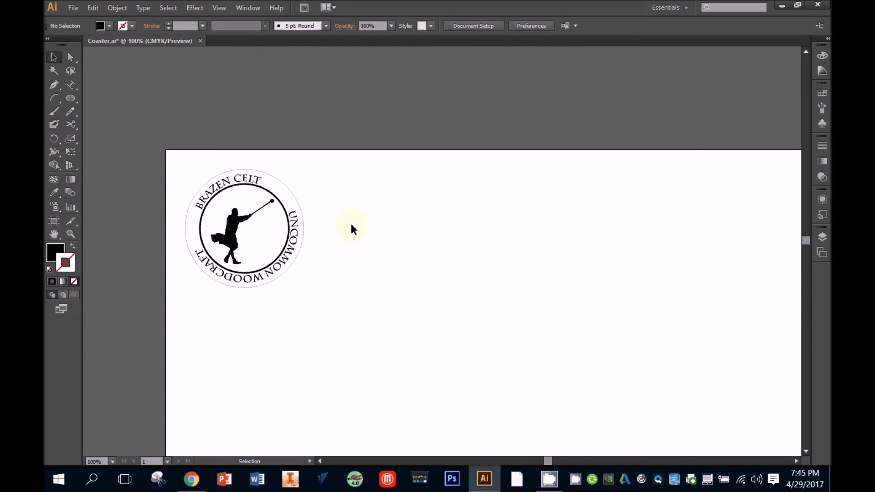
drag(180, 162, 319, 276)
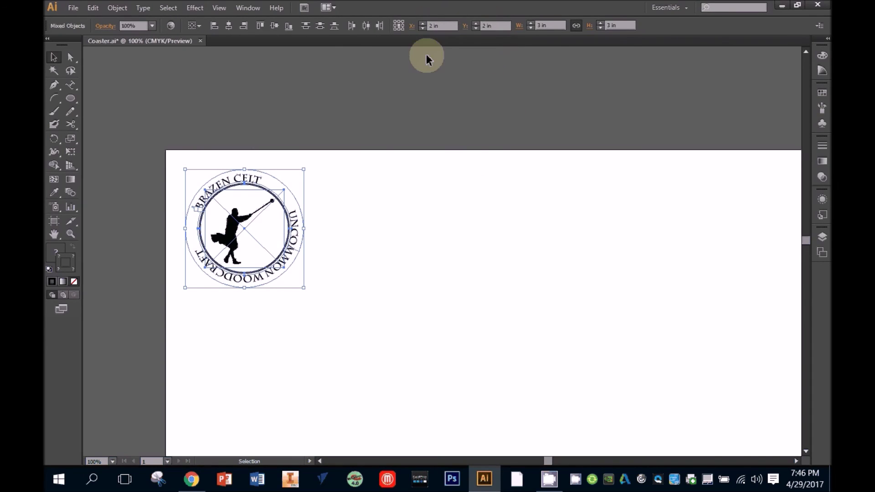
click(370, 188)
key(ctrl+plus)
- Open the driver preferences of the Epilog Engraver WinX64 printer from the document's print setup
click(73, 7)
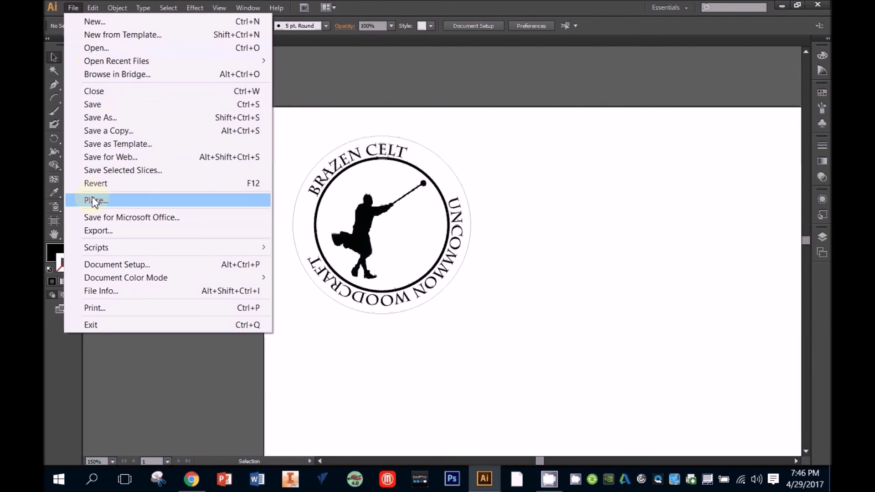
click(90, 307)
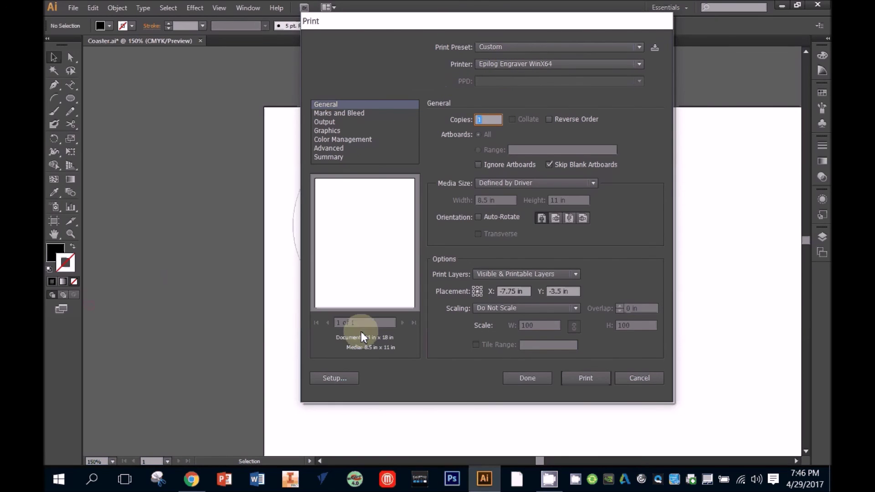
click(348, 378)
click(599, 148)
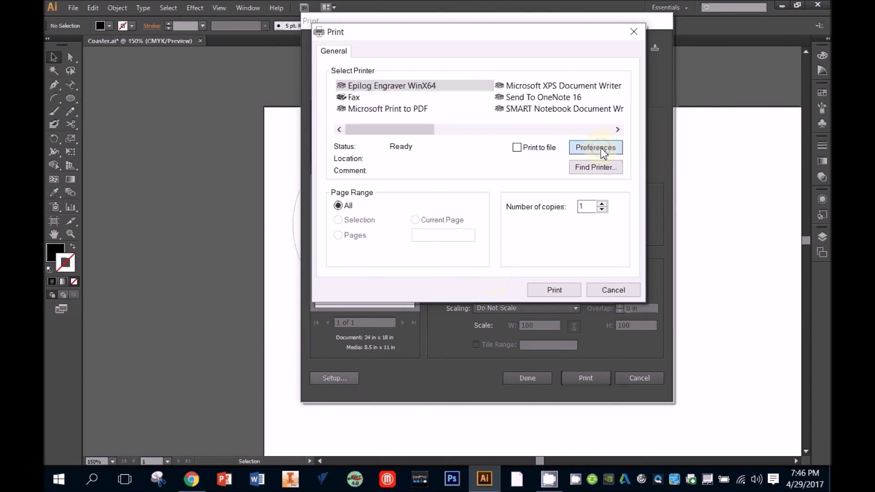